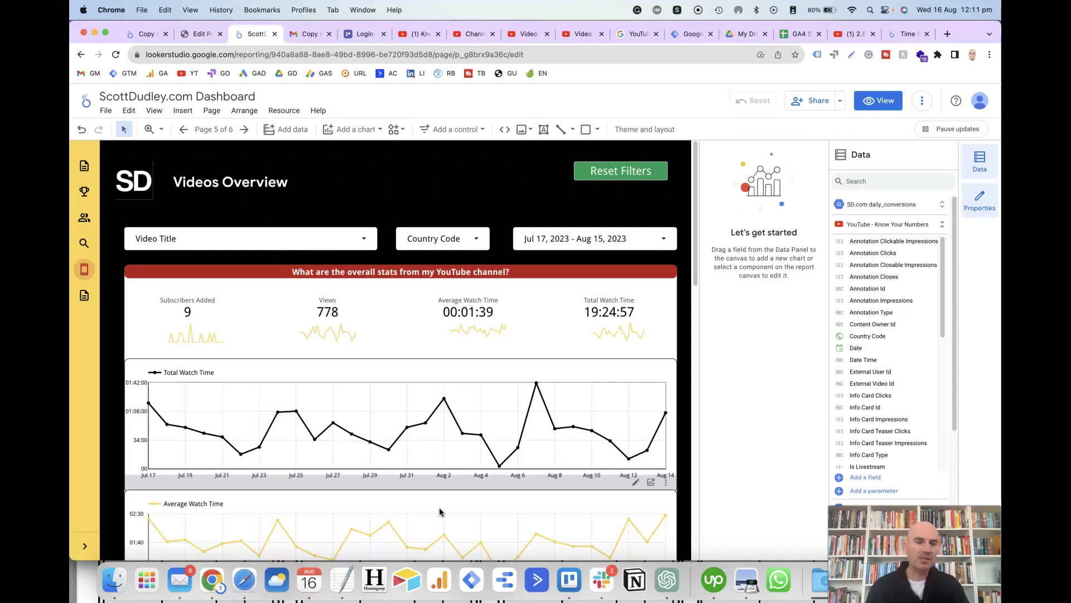
- Scroll through the daily watch-time charts on the Videos Overview page
scroll(366, 443, down, 4)
scroll(365, 444, down, 3)
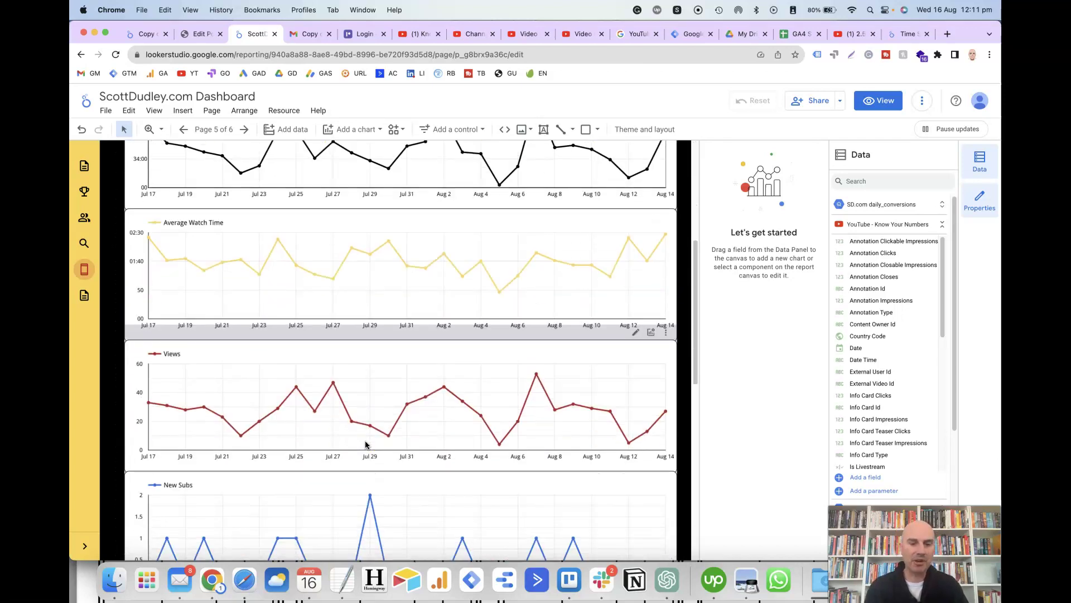
scroll(365, 446, up, 3)
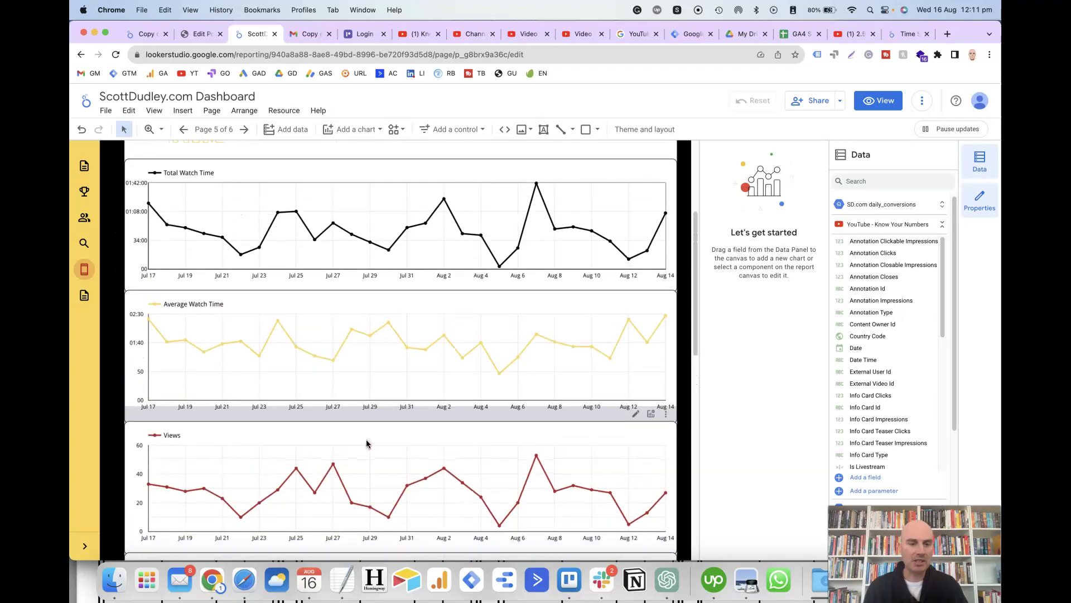
scroll(367, 444, up, 4)
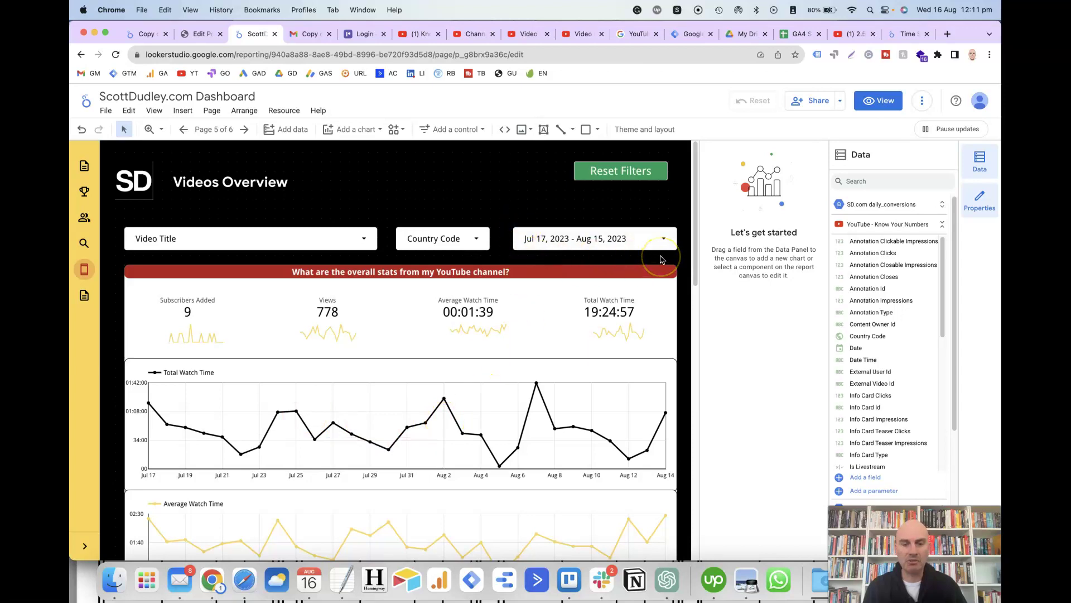
scroll(625, 296, down, 3)
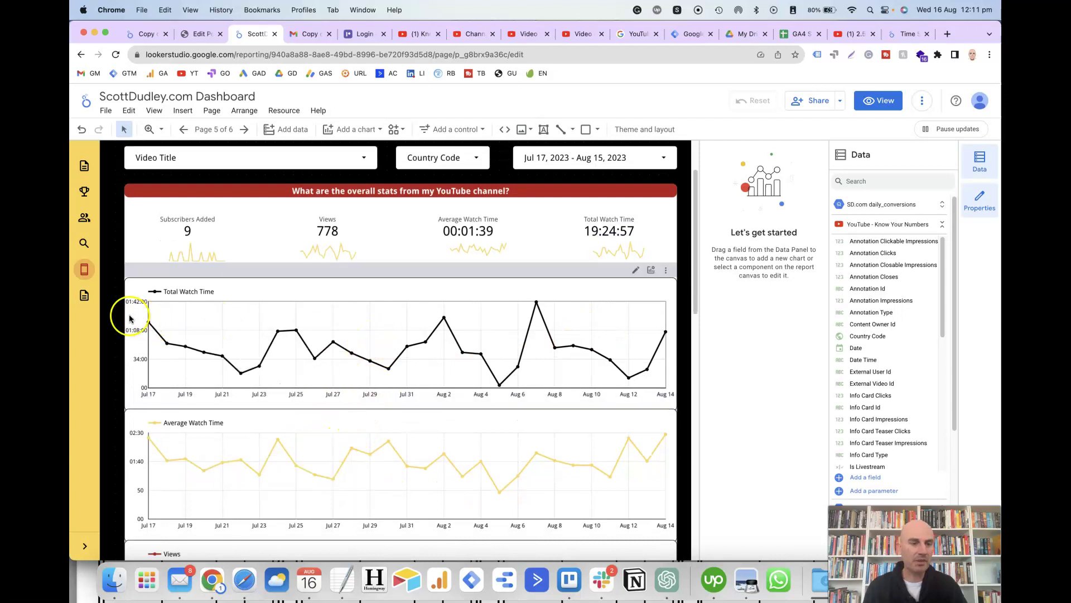
- On blank page 6, place a basic time series chart and stretch it across the page width
click(84, 295)
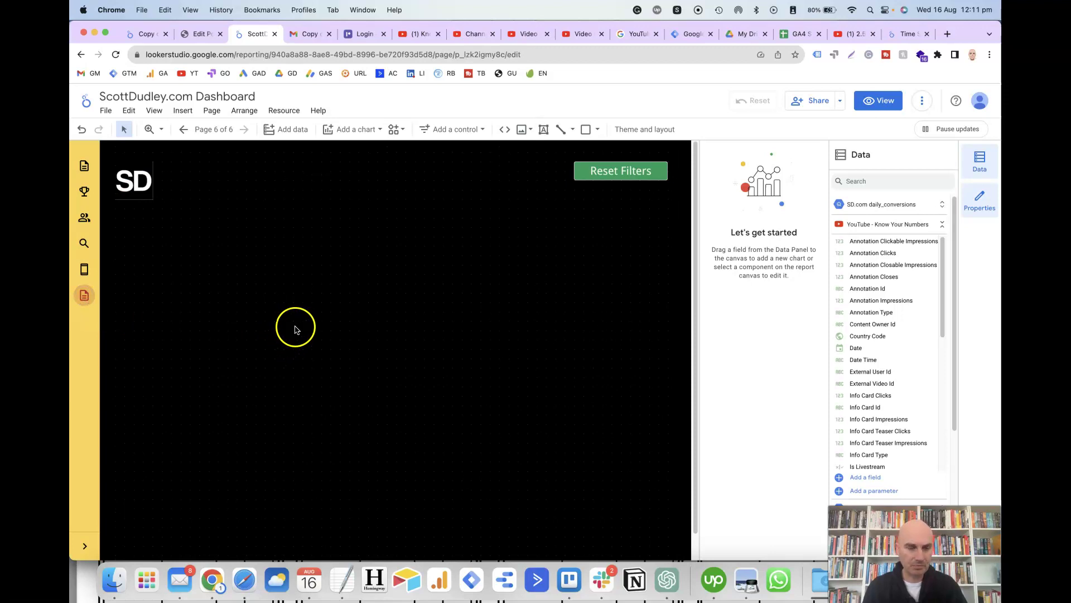
click(378, 132)
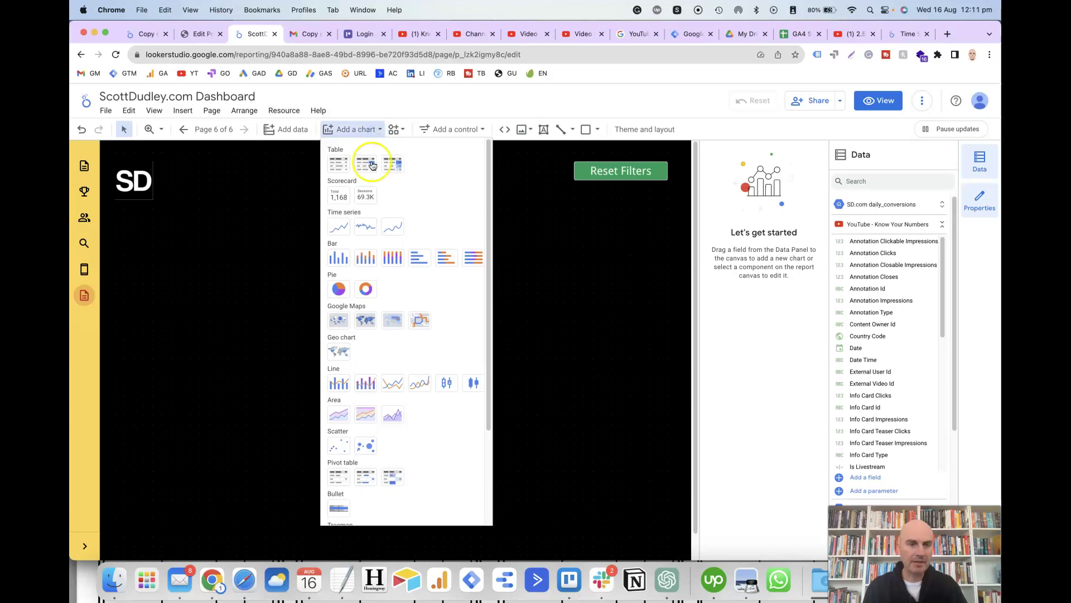
click(340, 229)
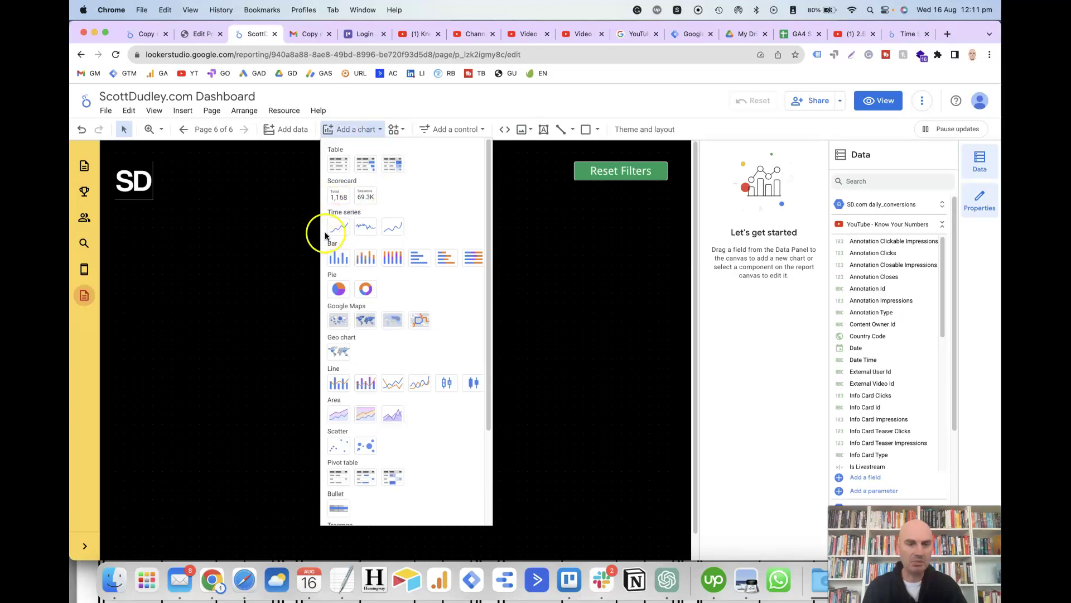
click(330, 226)
click(133, 270)
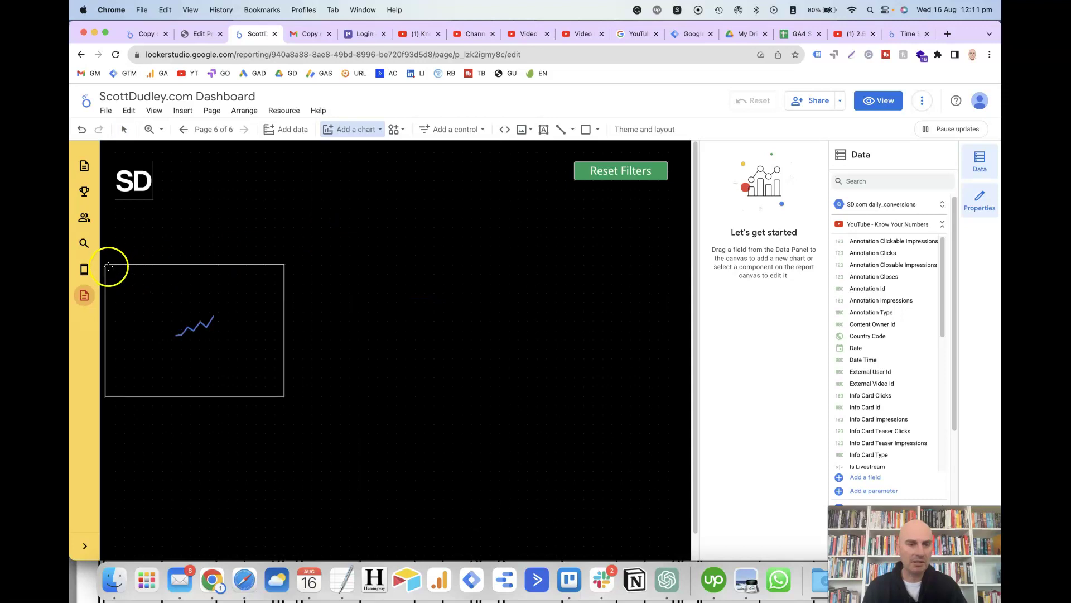
click(107, 264)
drag(286, 330, 681, 311)
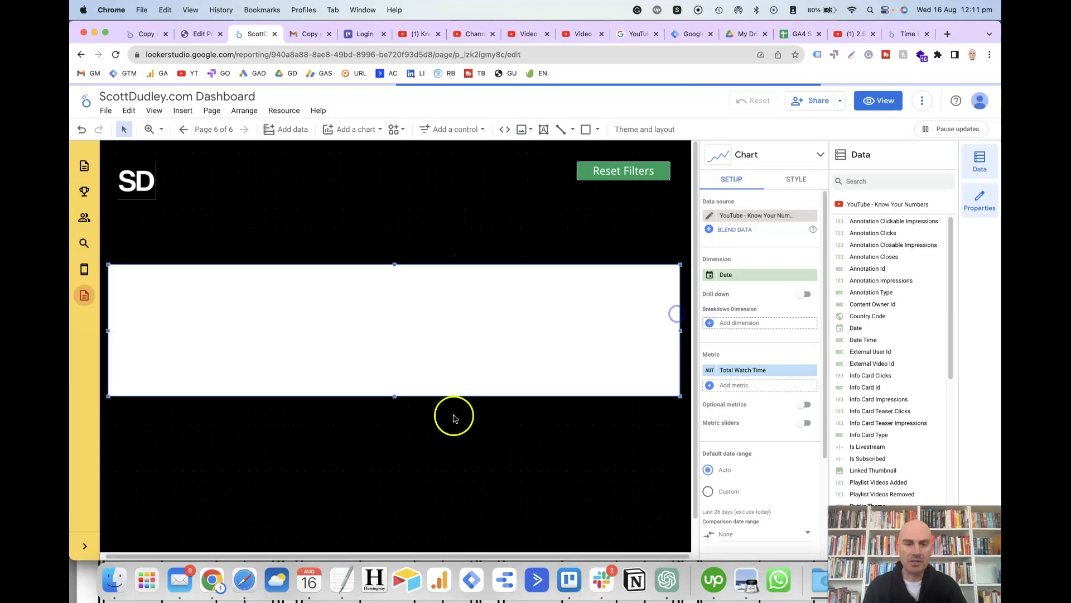
- Make the chart taller and review its Date dimension and Total Watch Time metric
drag(394, 397, 394, 424)
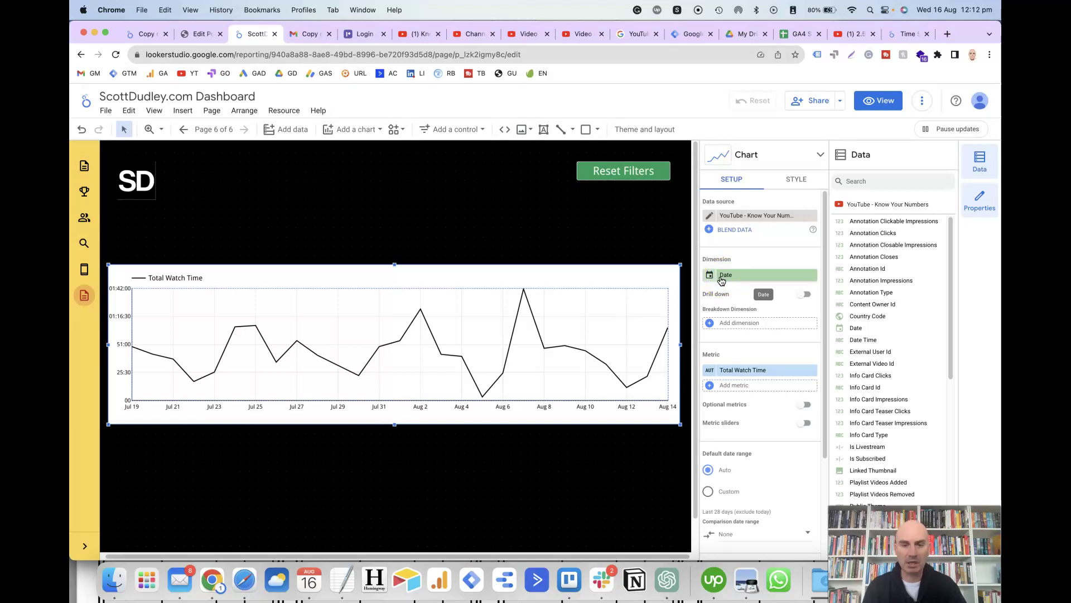
click(720, 280)
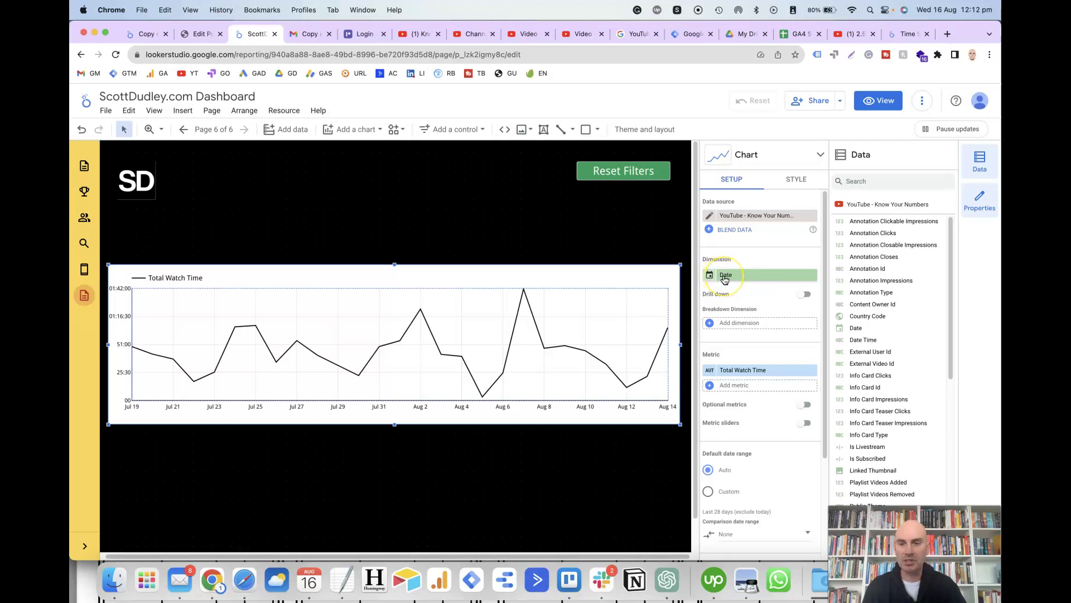
click(738, 380)
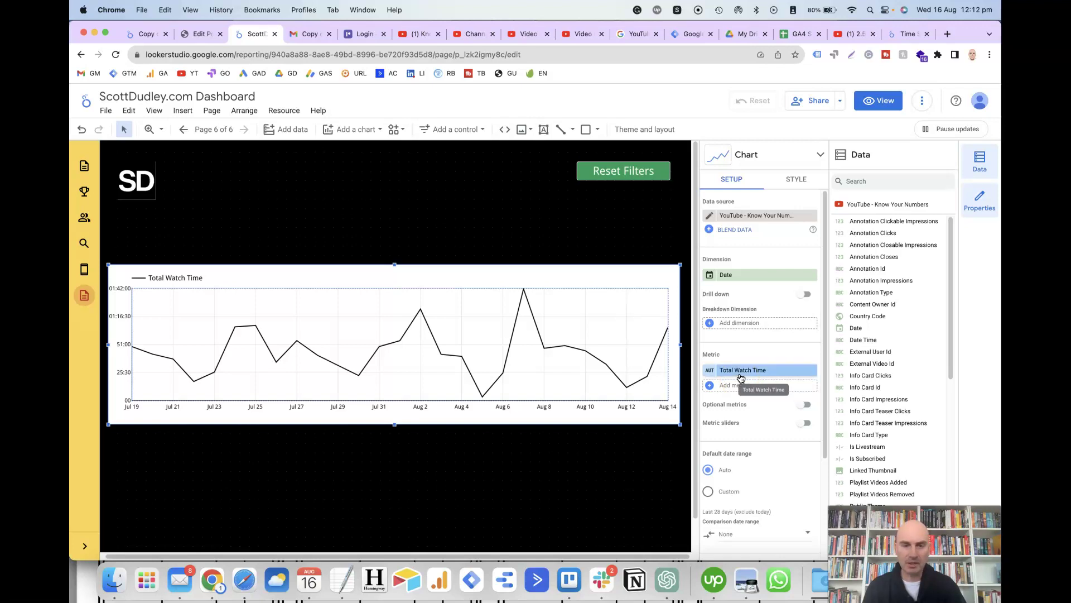
click(437, 239)
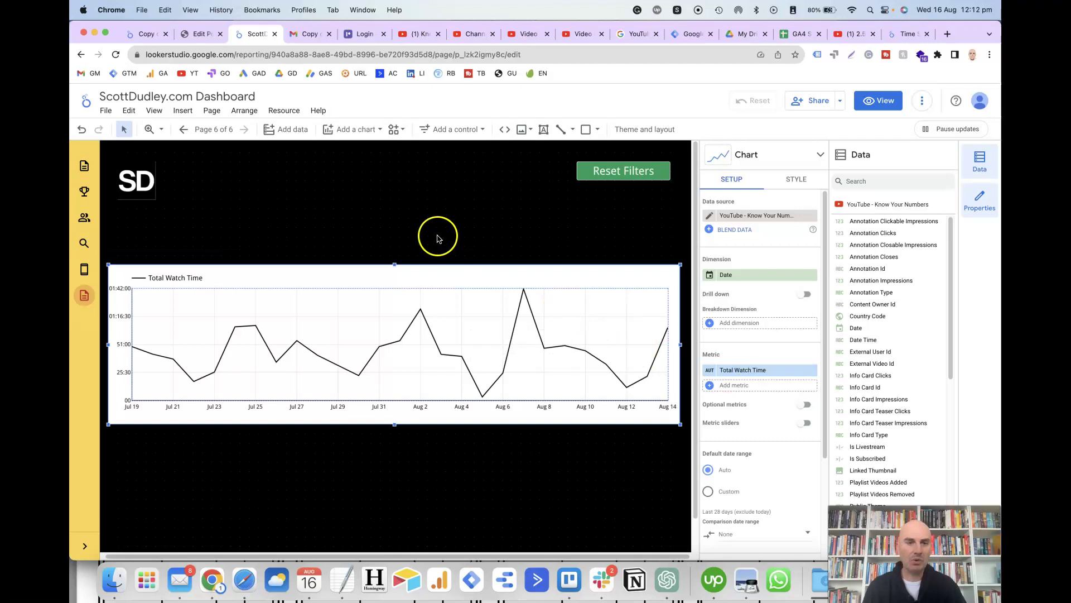
click(478, 130)
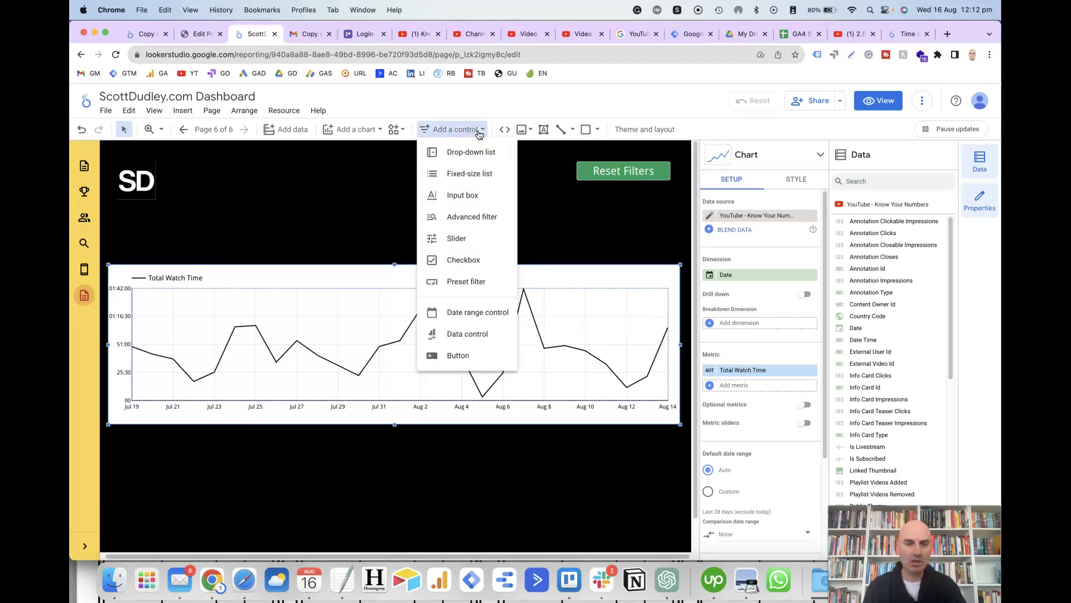
- Add a date range control above the chart defaulting to Last 30 days (Jul 17 – Aug 15, 2023)
click(461, 313)
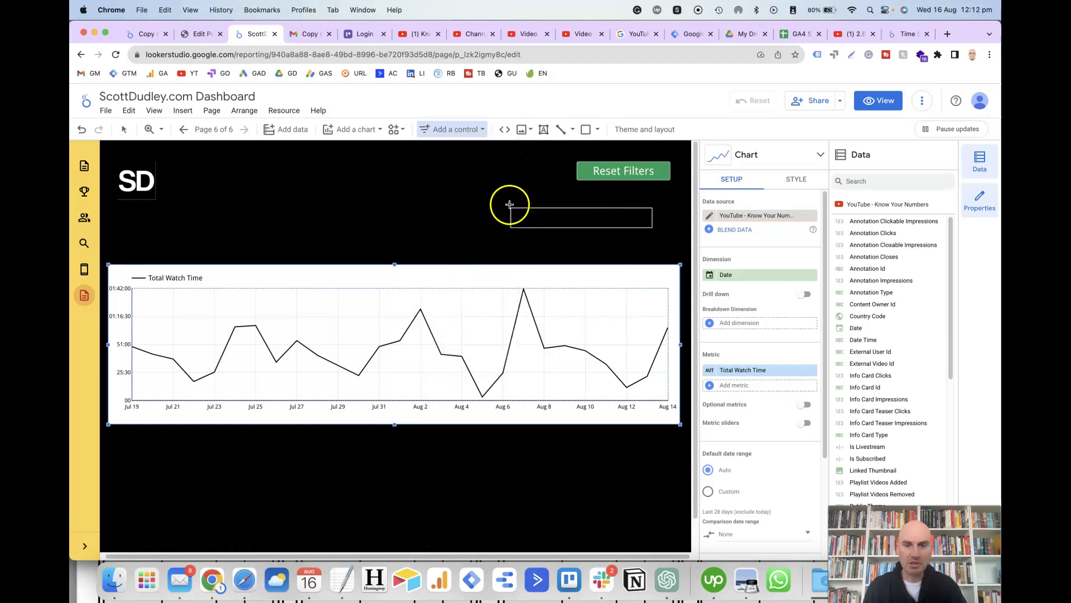
click(528, 196)
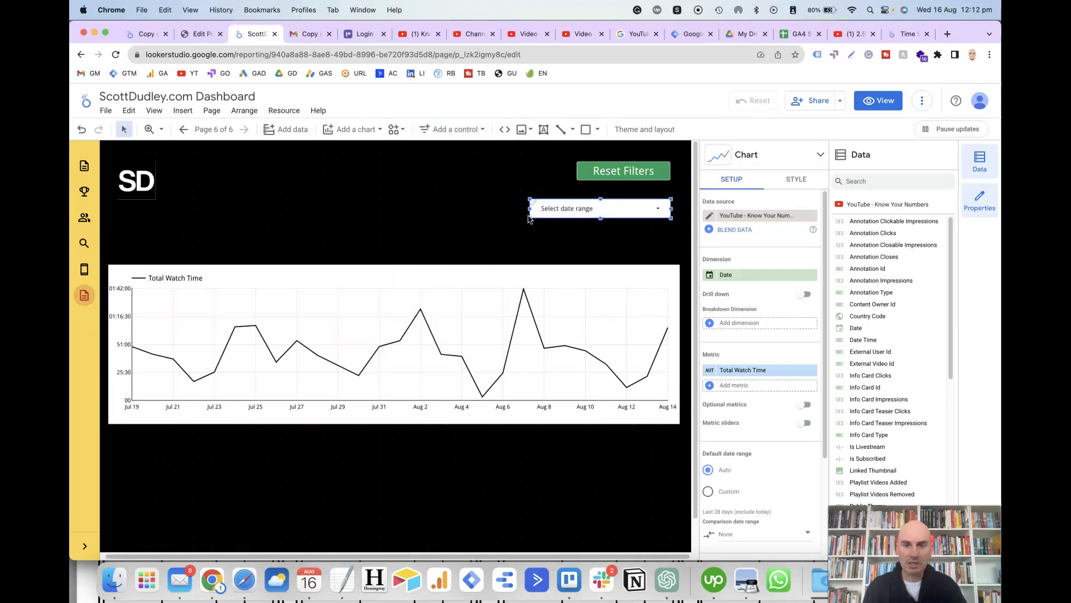
drag(514, 225, 504, 230)
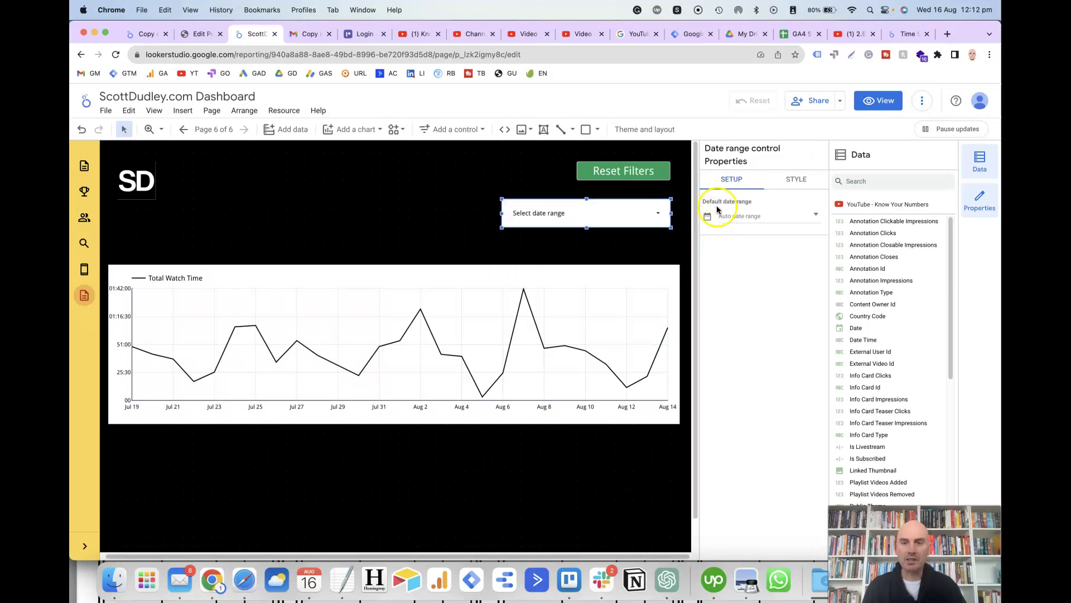
click(815, 217)
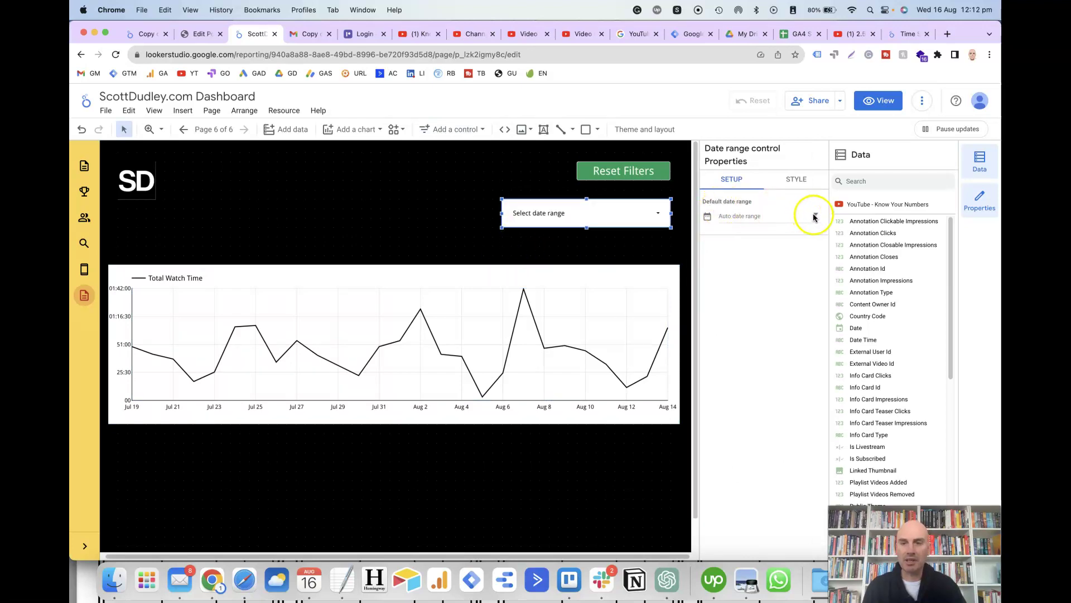
click(812, 222)
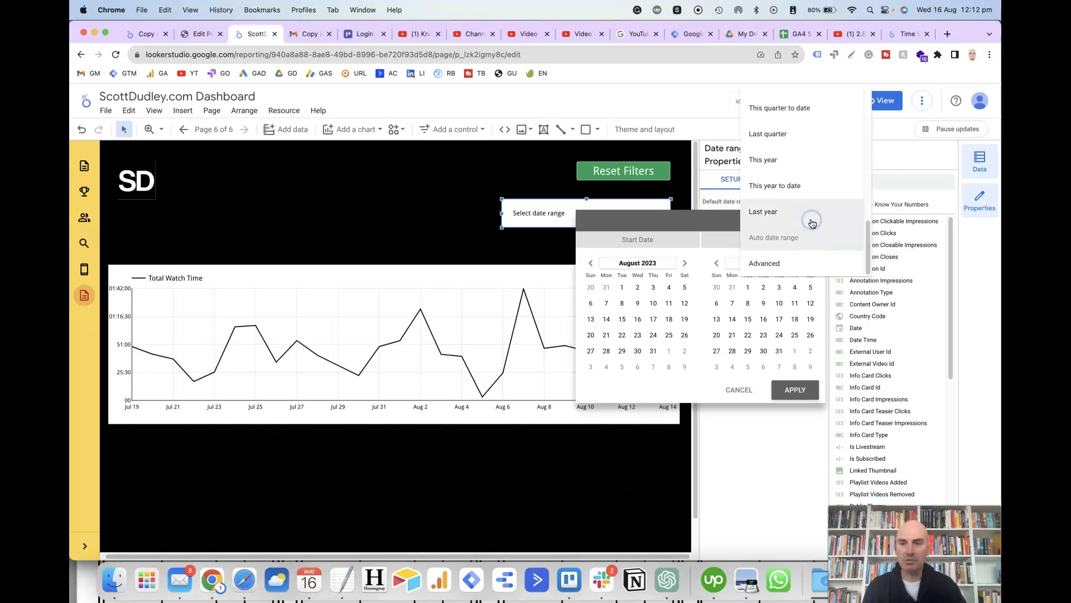
scroll(806, 203, up, 5)
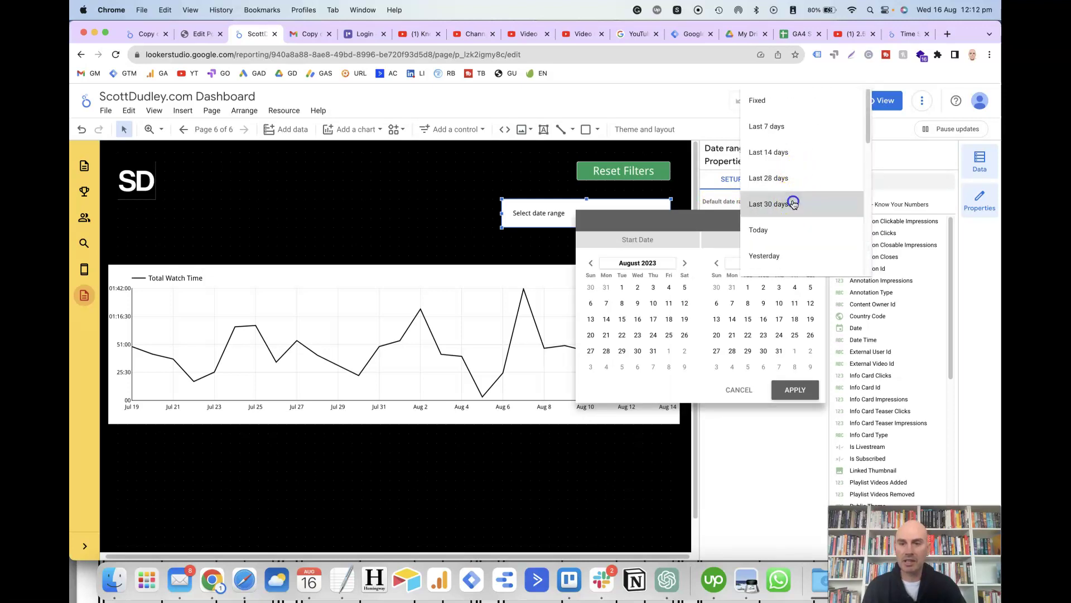
click(795, 204)
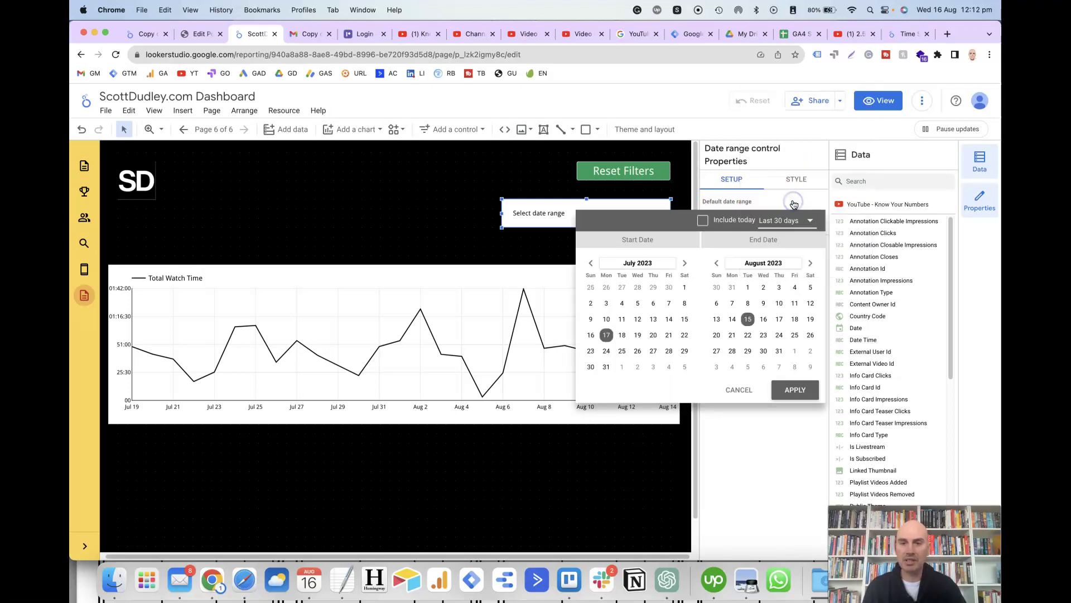
click(796, 391)
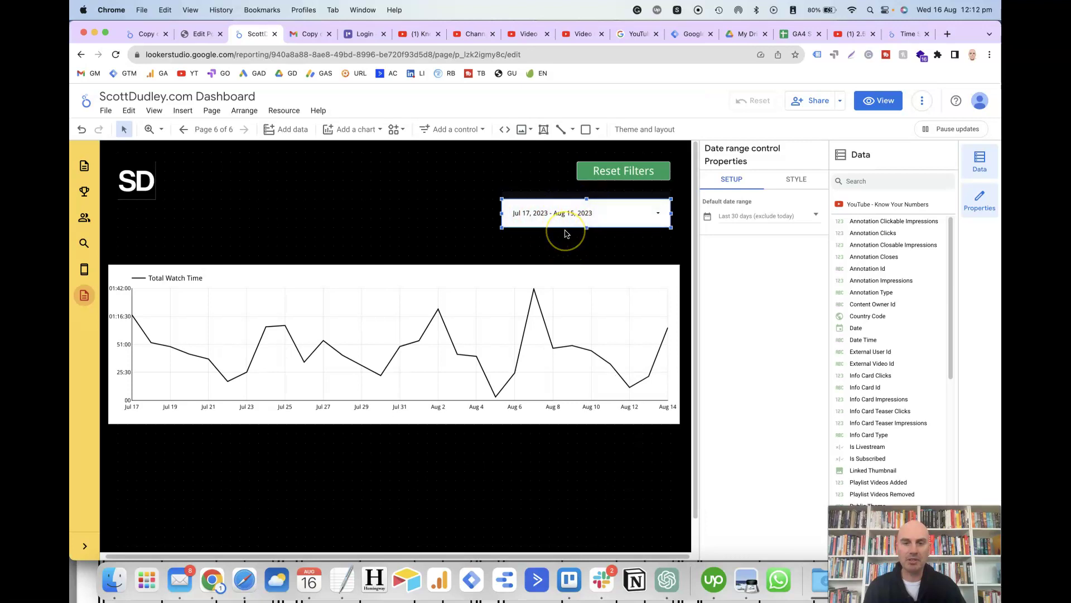
- Preview the report and browse the date control's presets without choosing one
click(879, 100)
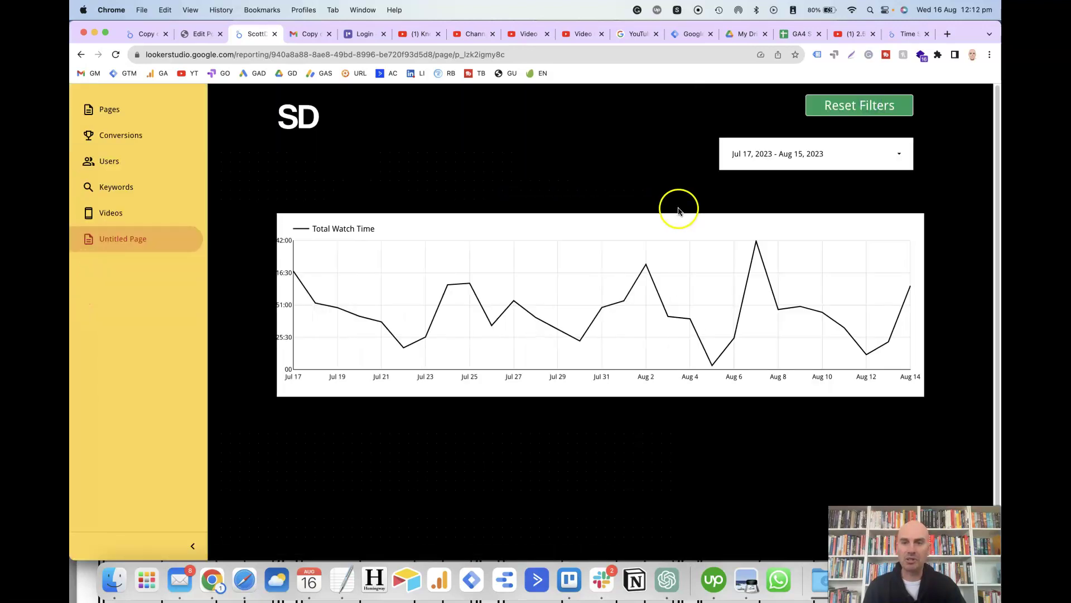
click(899, 156)
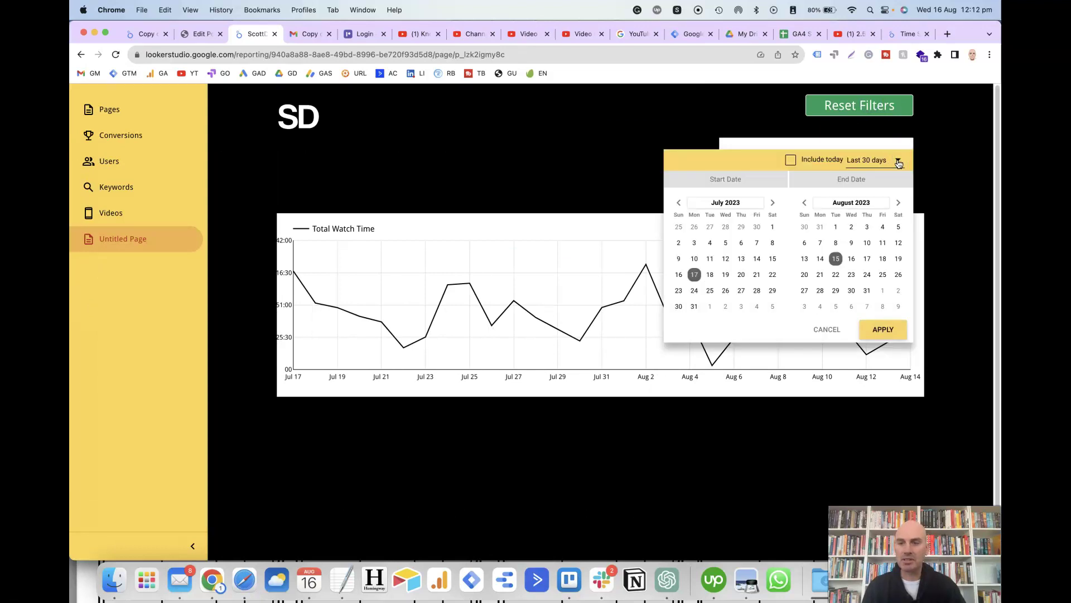
click(899, 161)
scroll(890, 184, up, 1)
scroll(892, 173, down, 2)
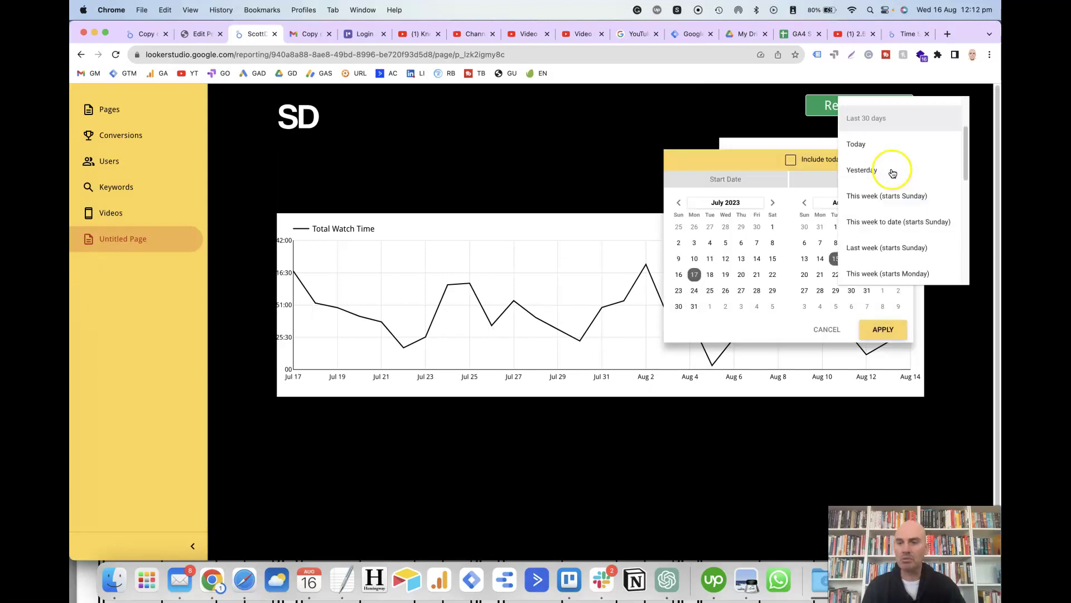
scroll(890, 180, down, 5)
scroll(886, 187, up, 8)
click(747, 161)
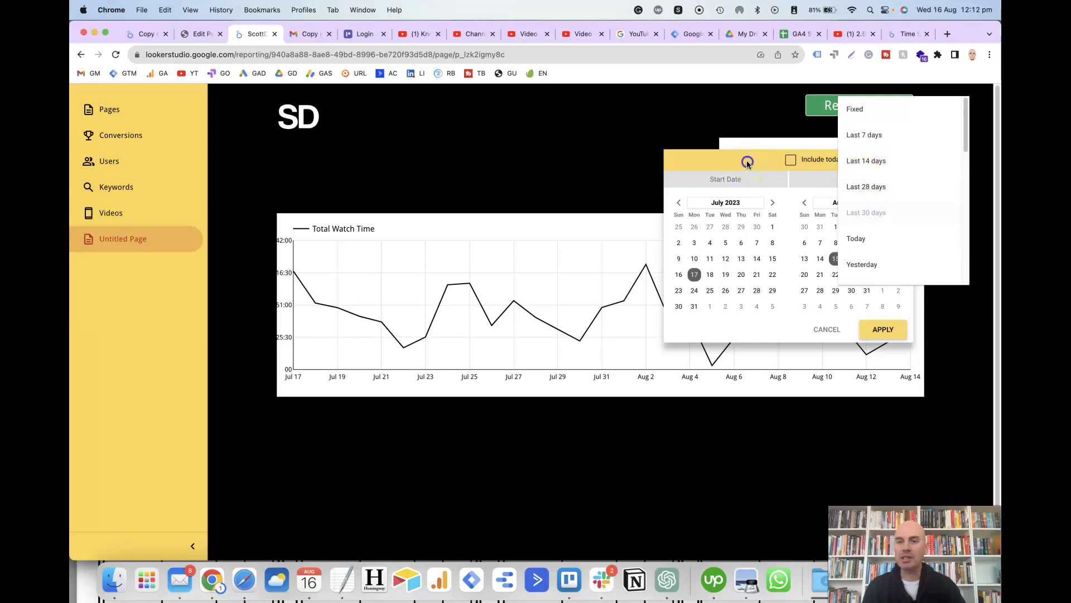
- Set the chart's date range to Aug 2 – Aug 14, 2023, then return to editing
click(773, 203)
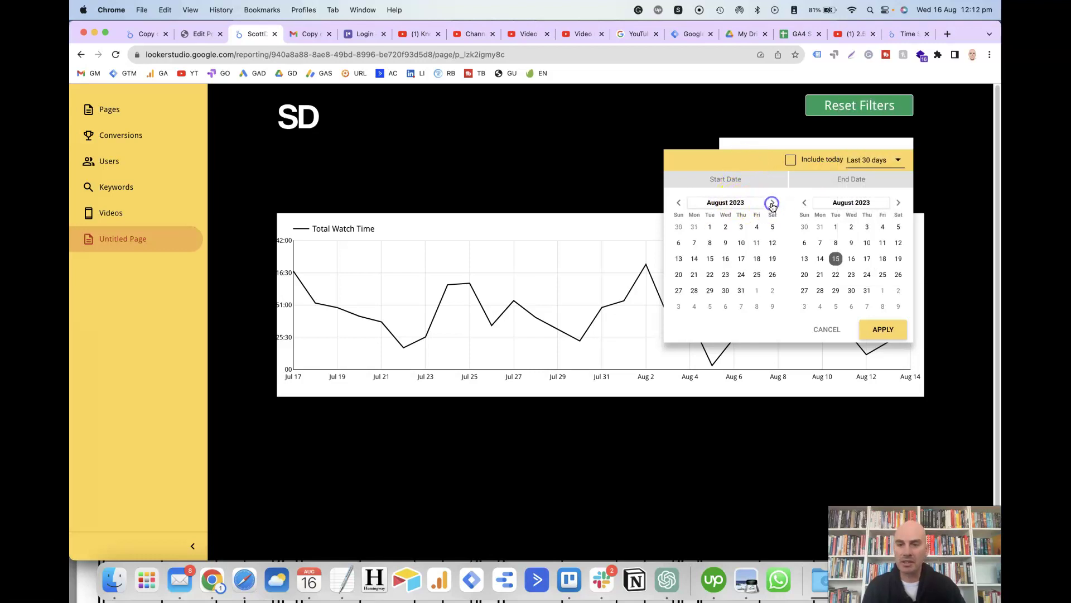
click(725, 228)
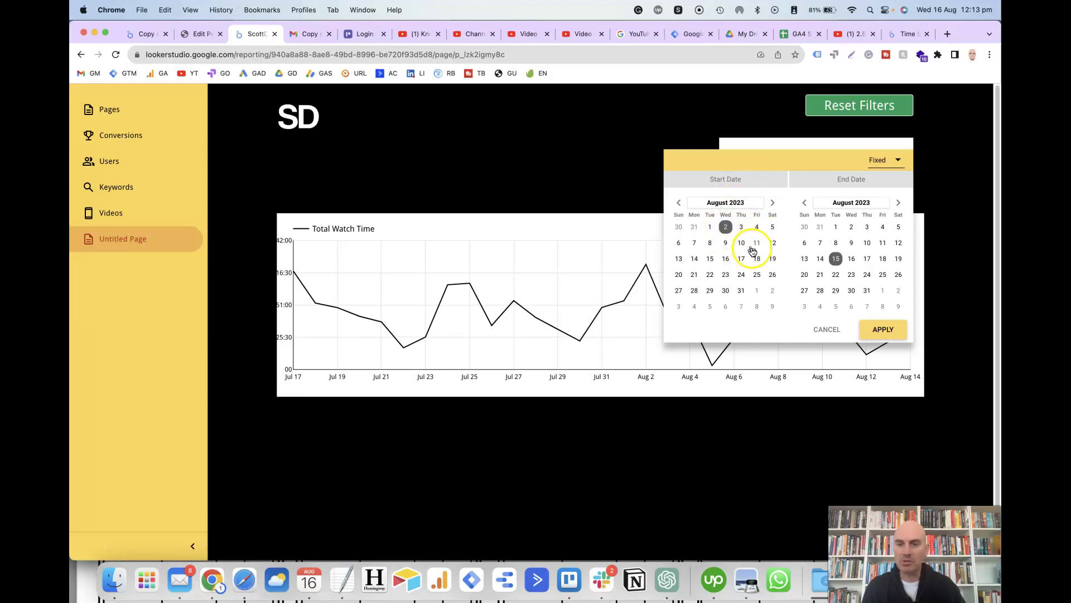
click(820, 259)
click(878, 330)
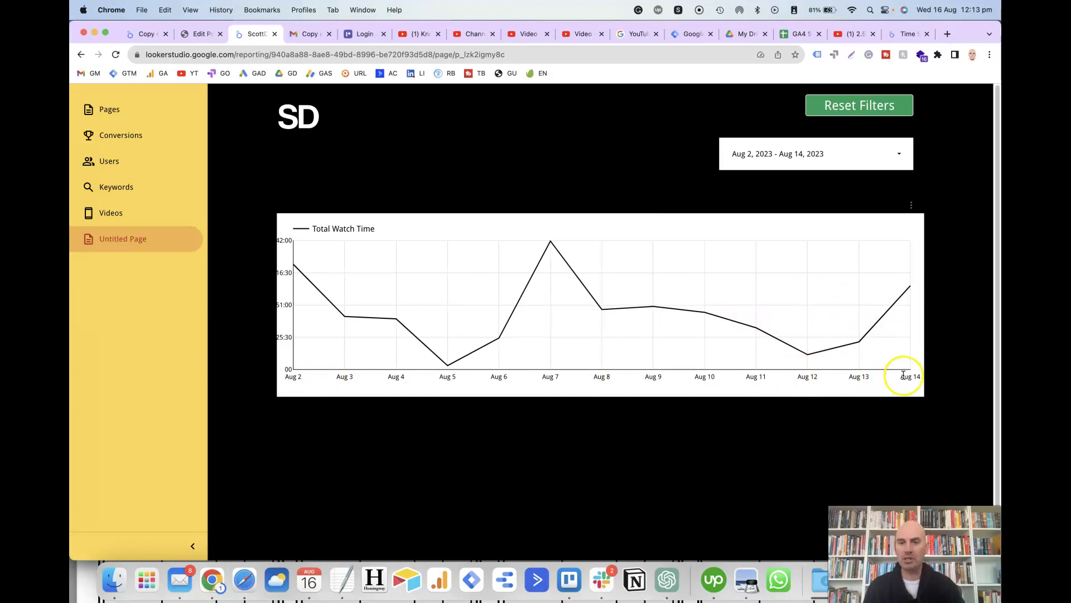
click(717, 102)
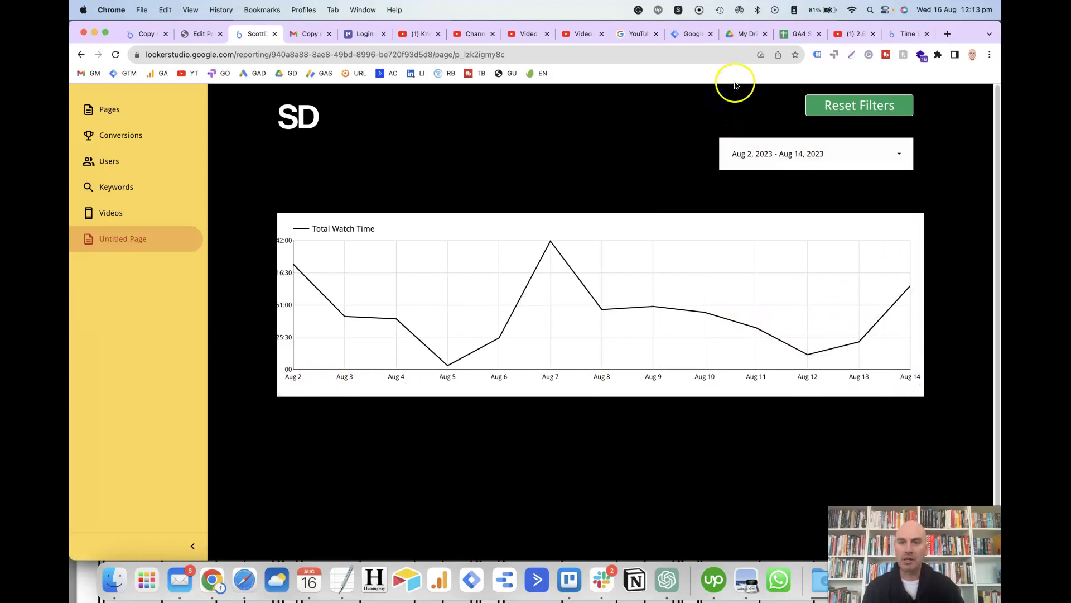
mouse_move(736, 89)
click(878, 101)
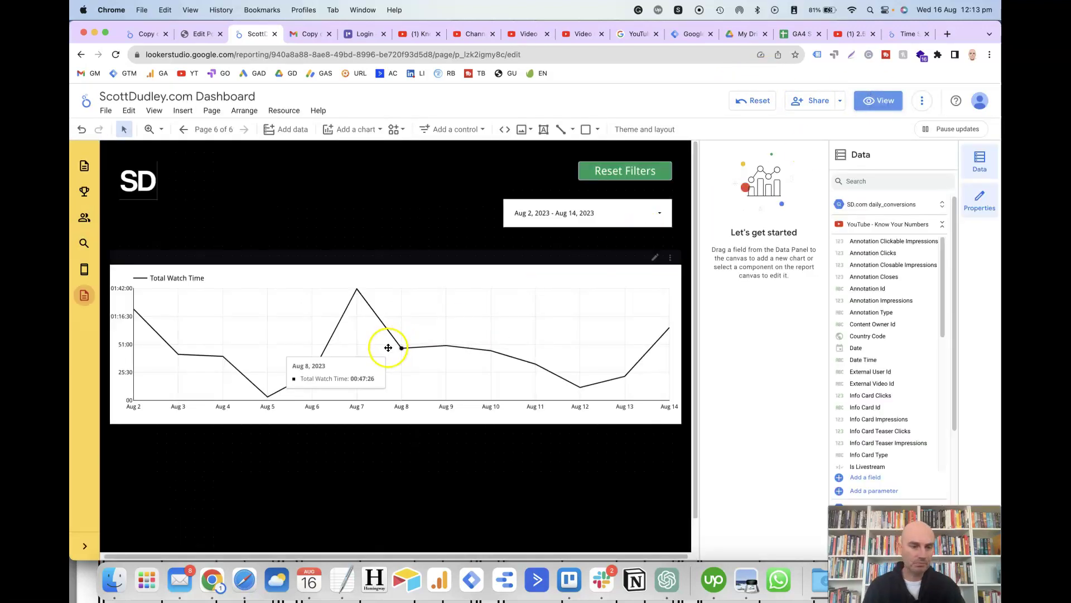
- Copy the Total Watch Time chart and paste the duplicate below the original
click(424, 325)
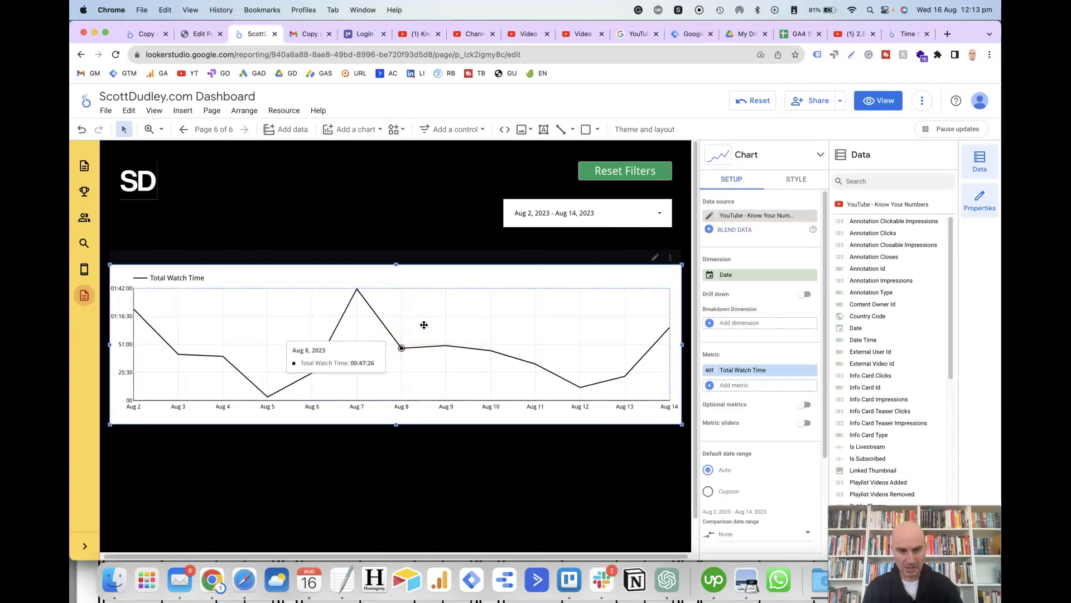
right_click(424, 319)
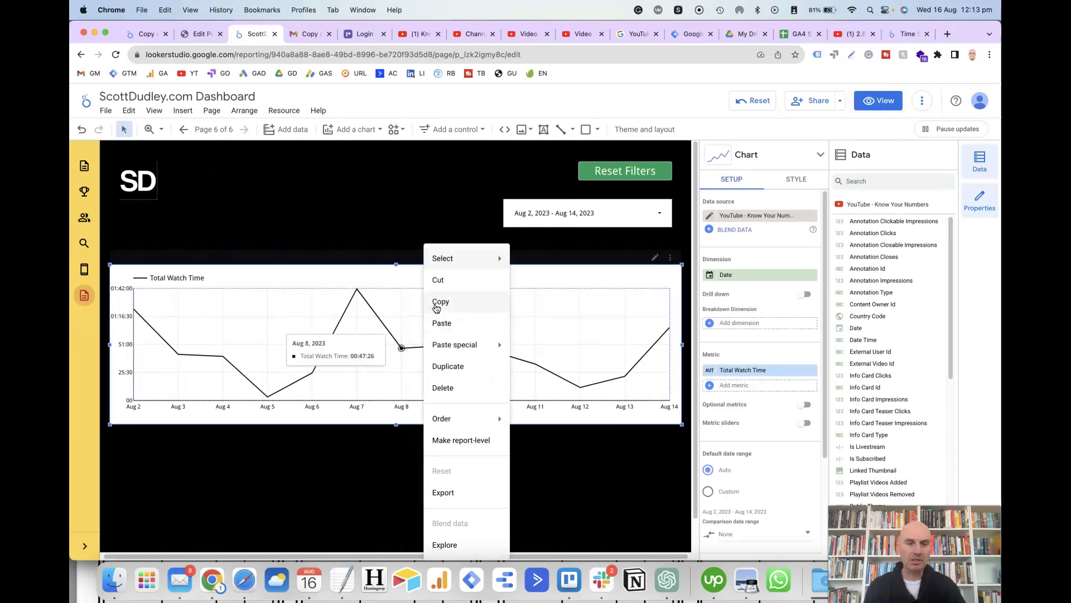
click(436, 304)
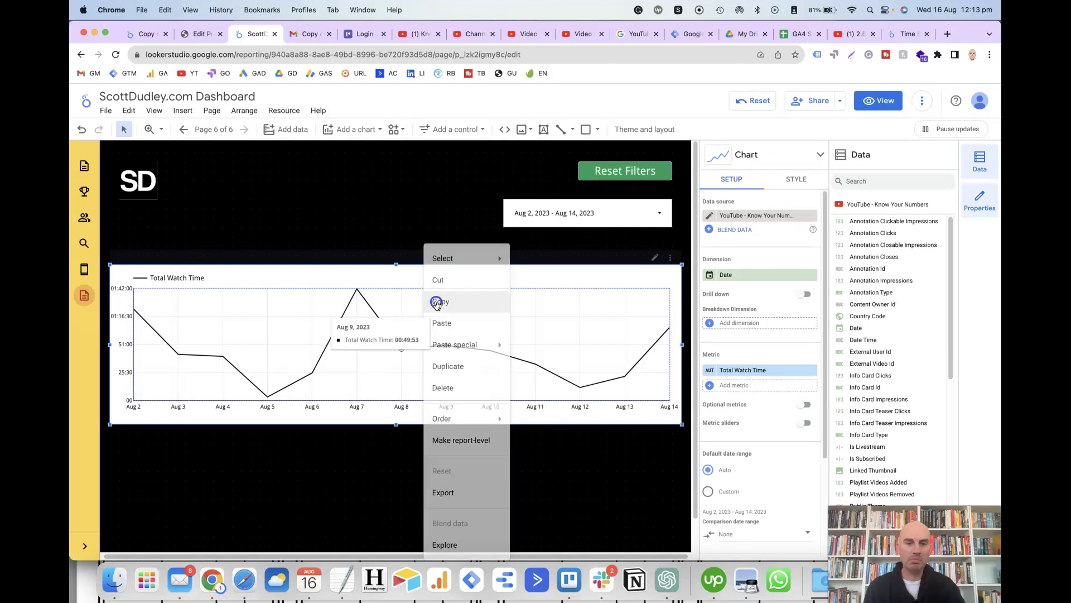
click(353, 455)
right_click(353, 458)
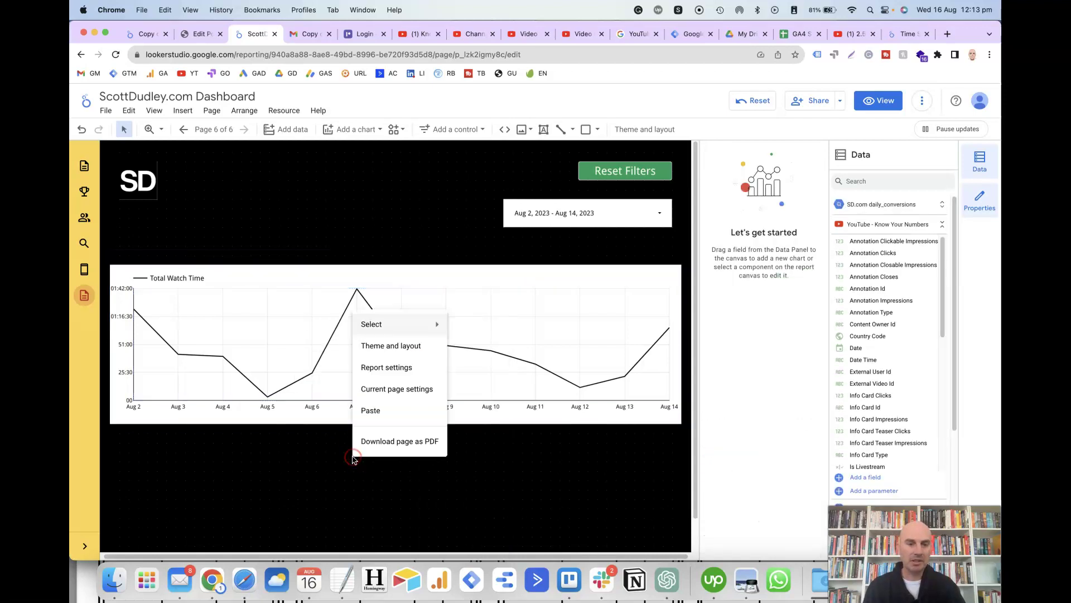
click(372, 410)
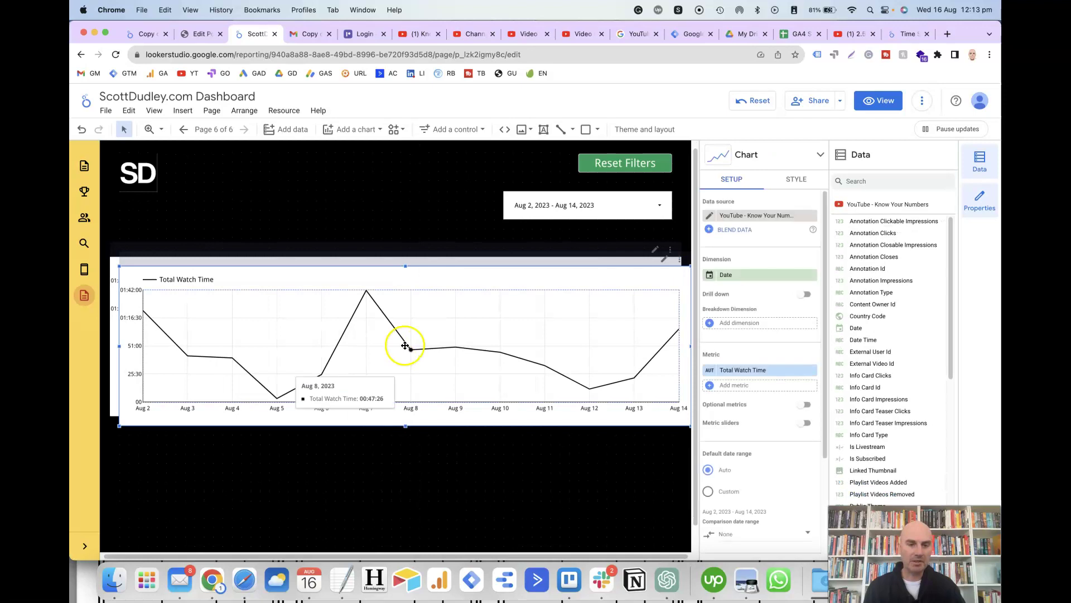
drag(427, 333, 414, 503)
- Switch the copy's metric to Average View Percentage, color its line red, and show points
scroll(414, 503, down, 2)
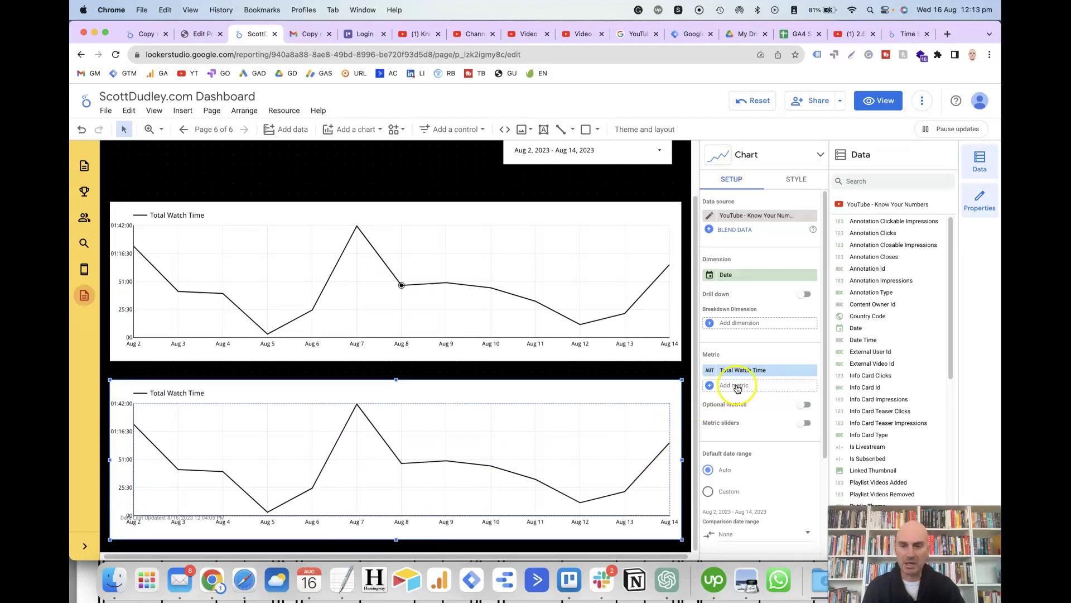
click(746, 371)
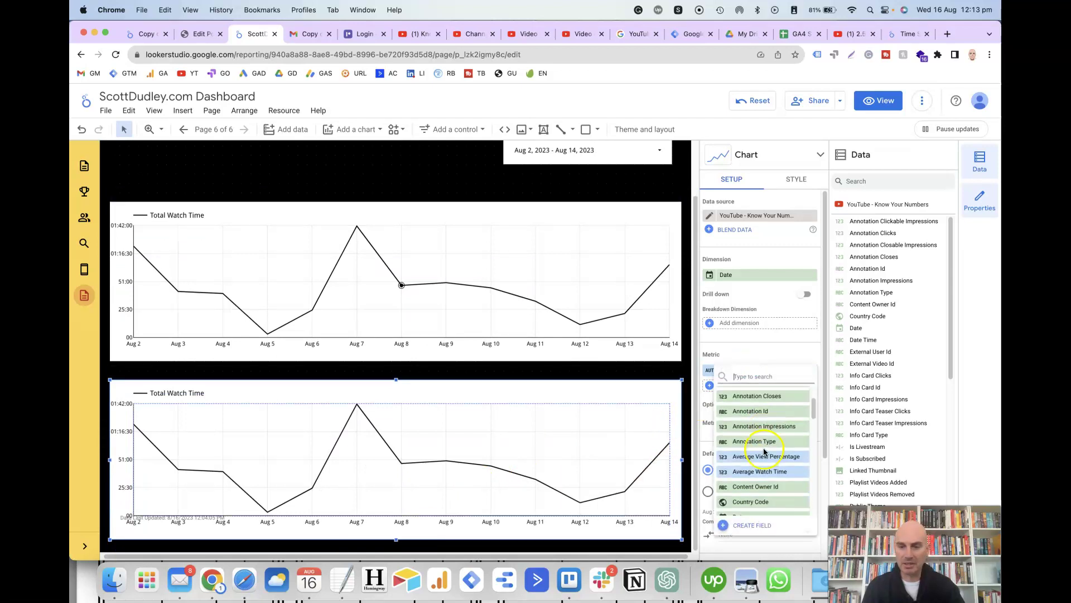
click(764, 457)
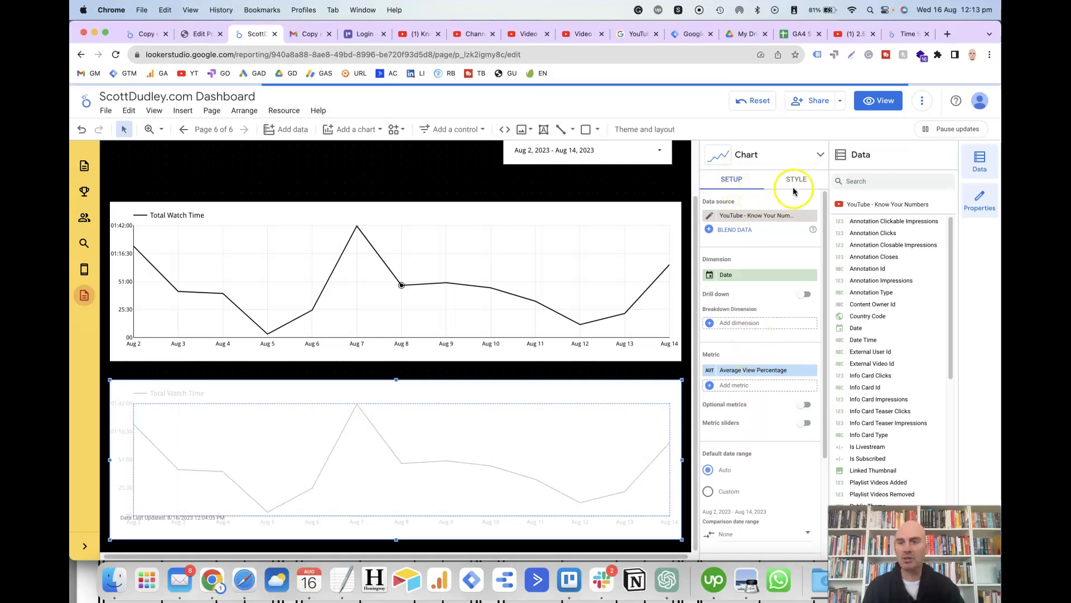
click(796, 180)
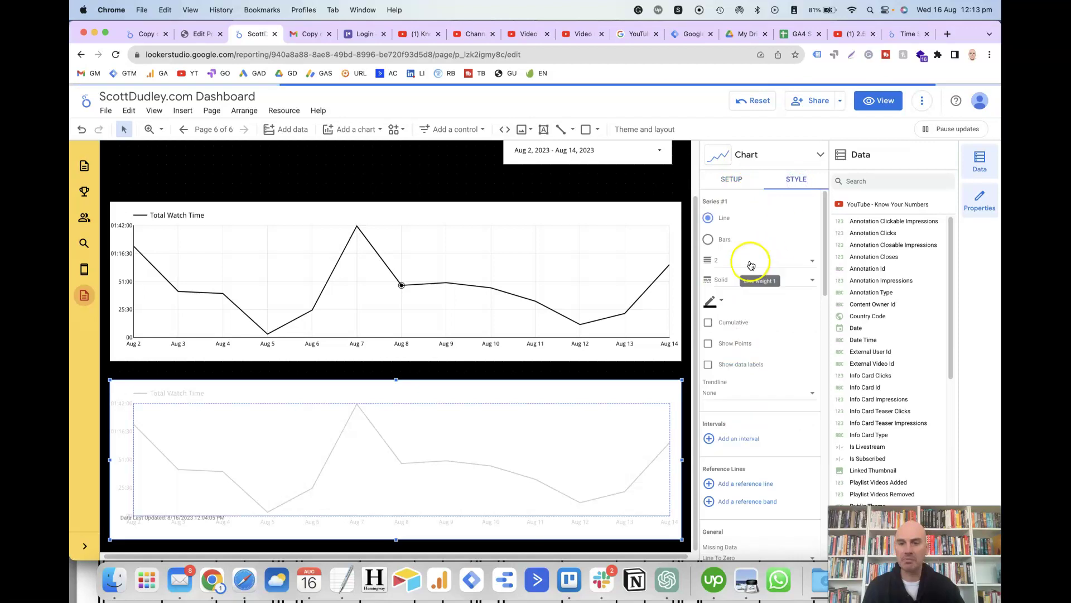
click(724, 303)
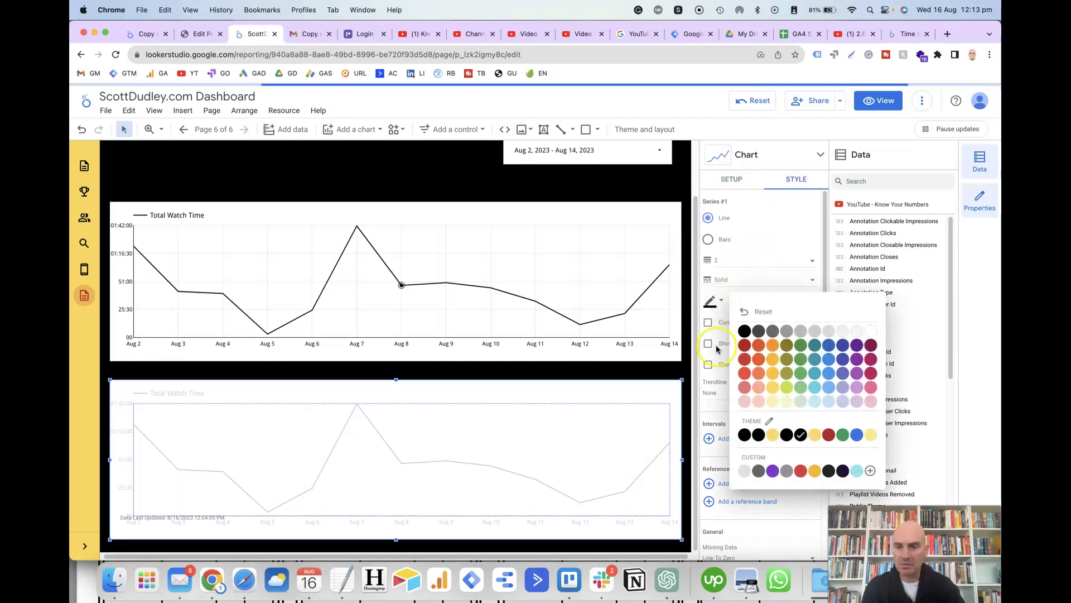
click(745, 373)
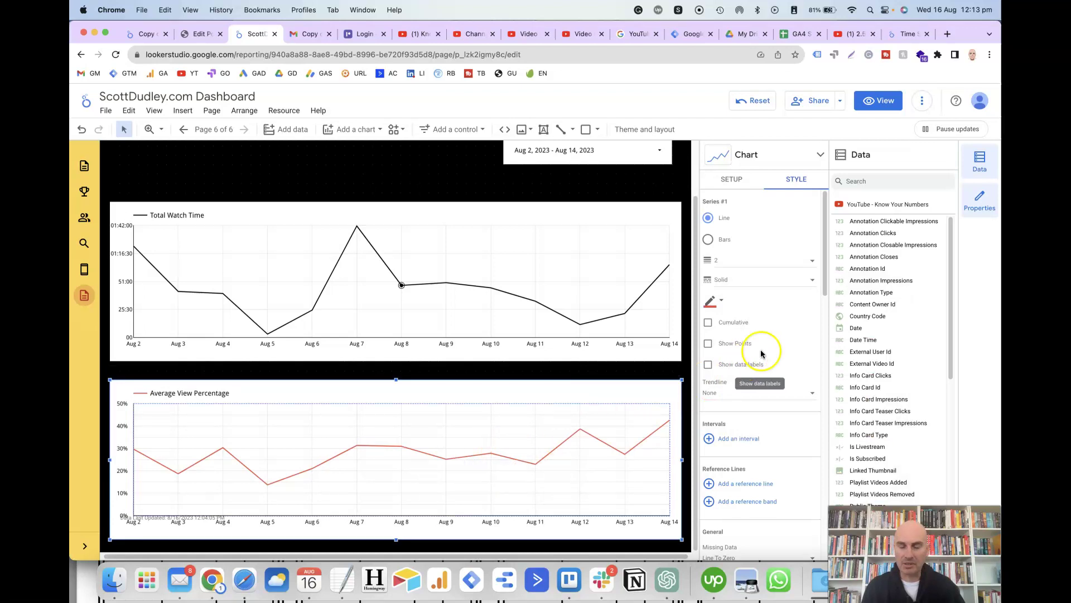
click(708, 347)
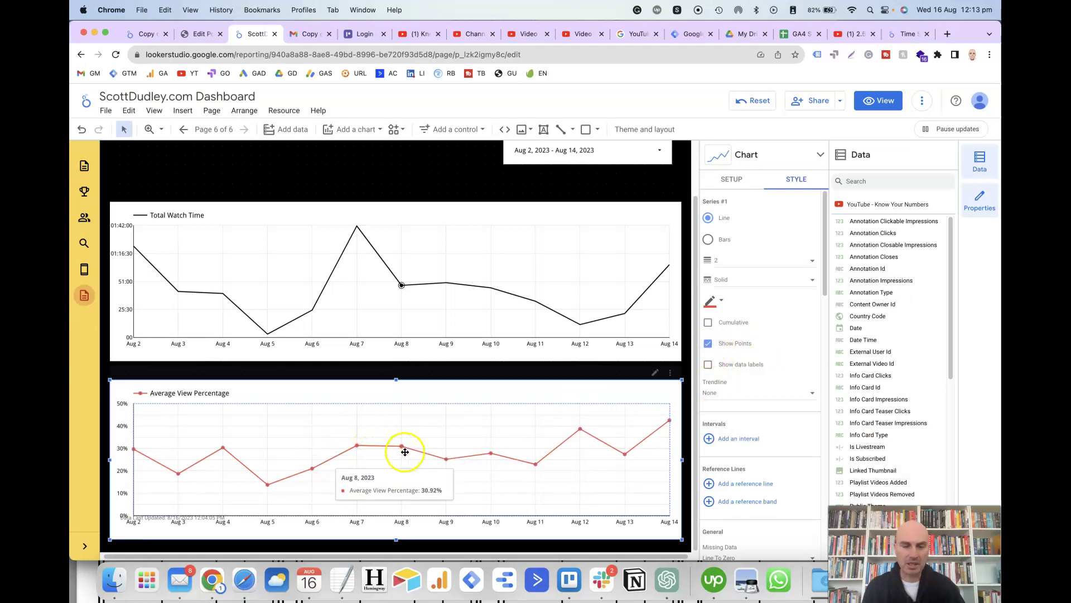
click(86, 279)
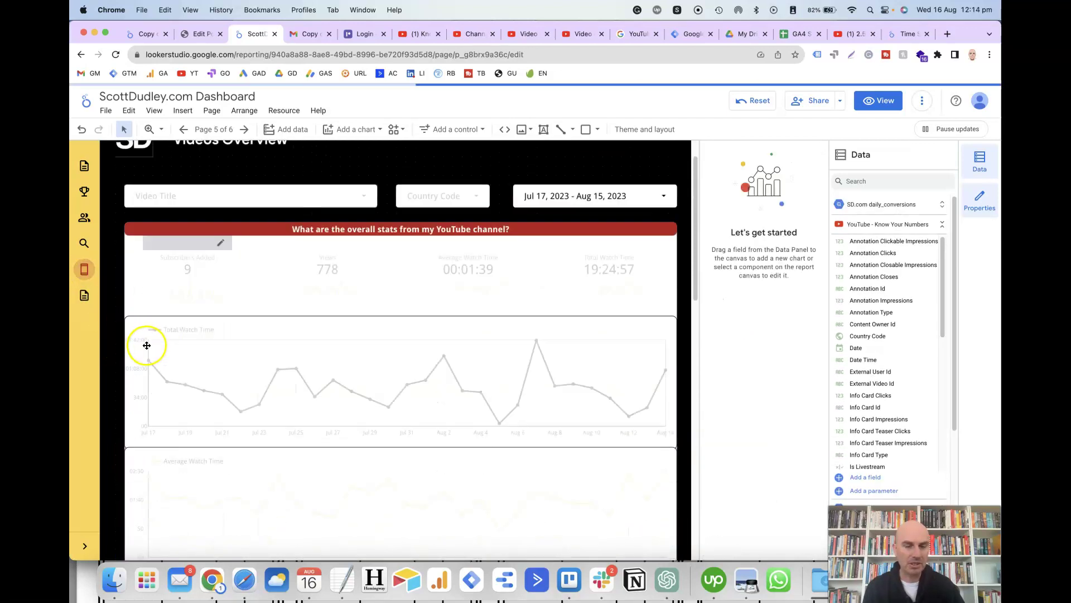
scroll(212, 351, down, 1)
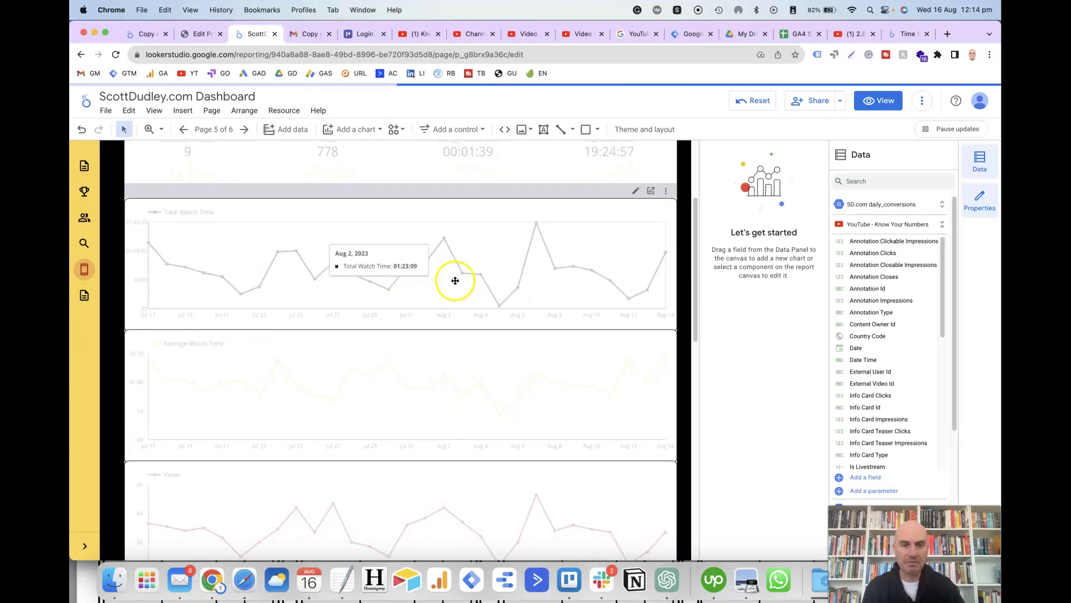
scroll(375, 401, down, 1)
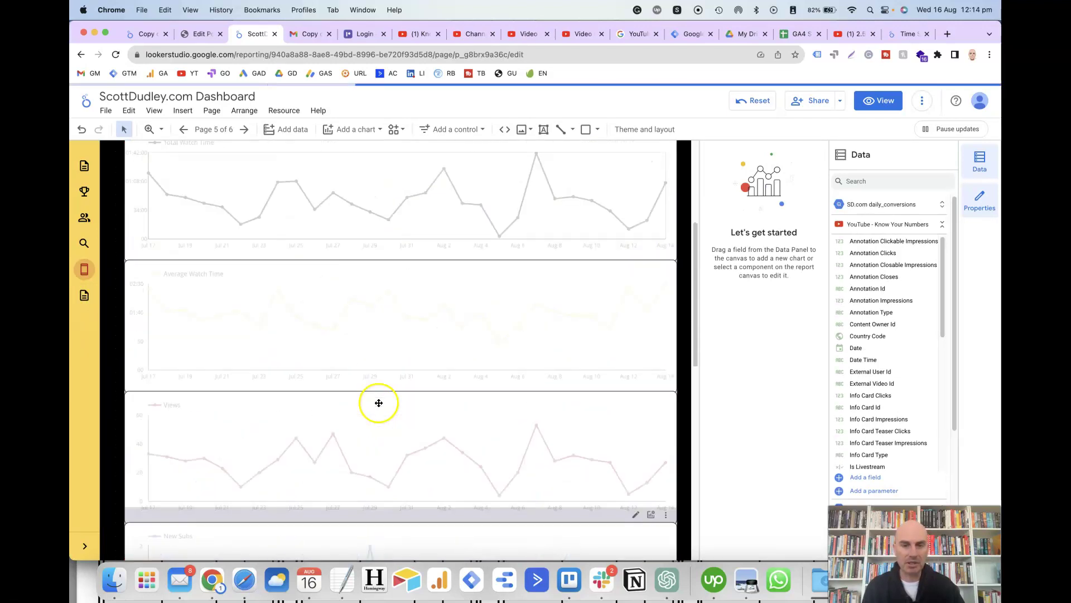
click(82, 296)
scroll(311, 450, down, 3)
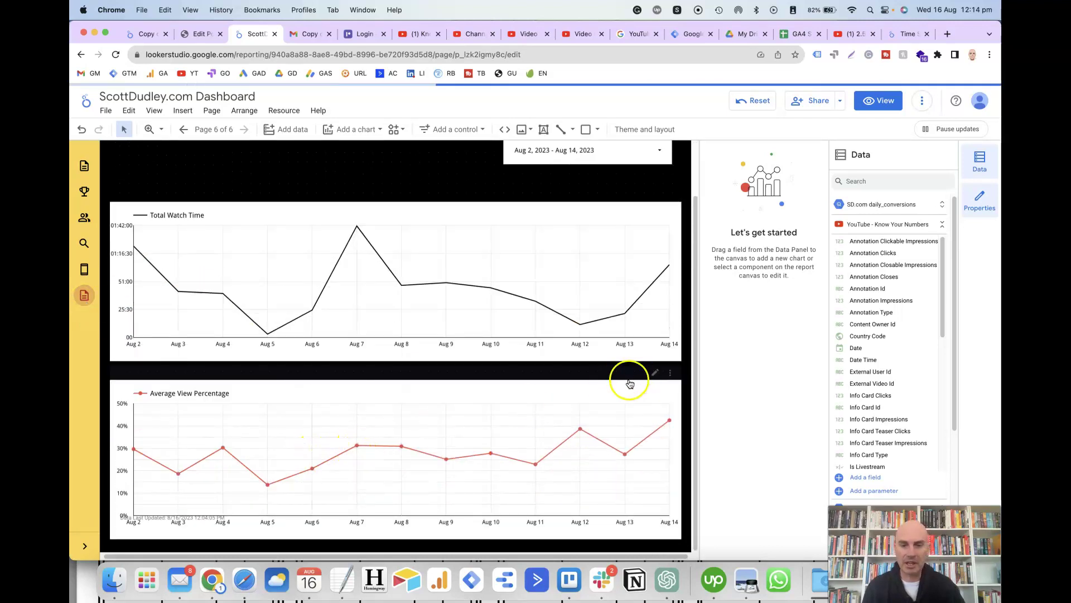
- Turn off data labels on the red Average View Percentage chart
click(509, 423)
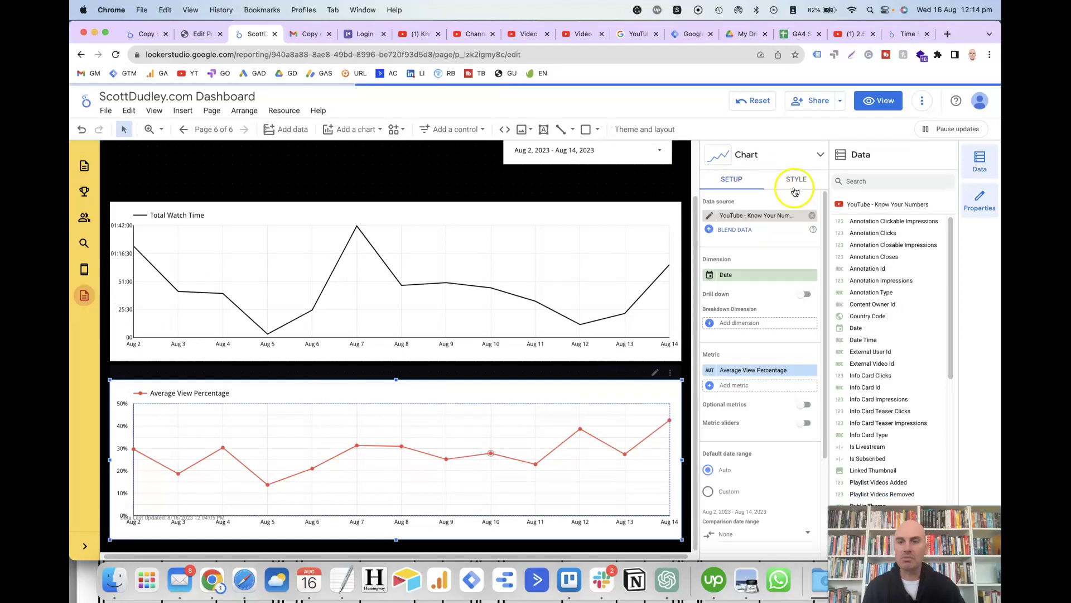
click(795, 191)
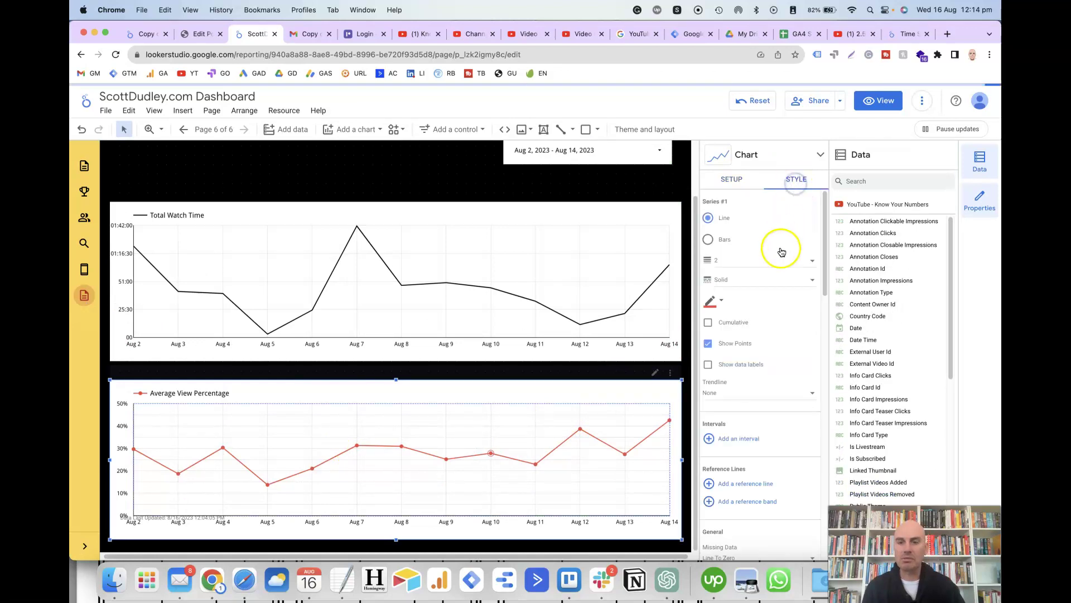
click(708, 365)
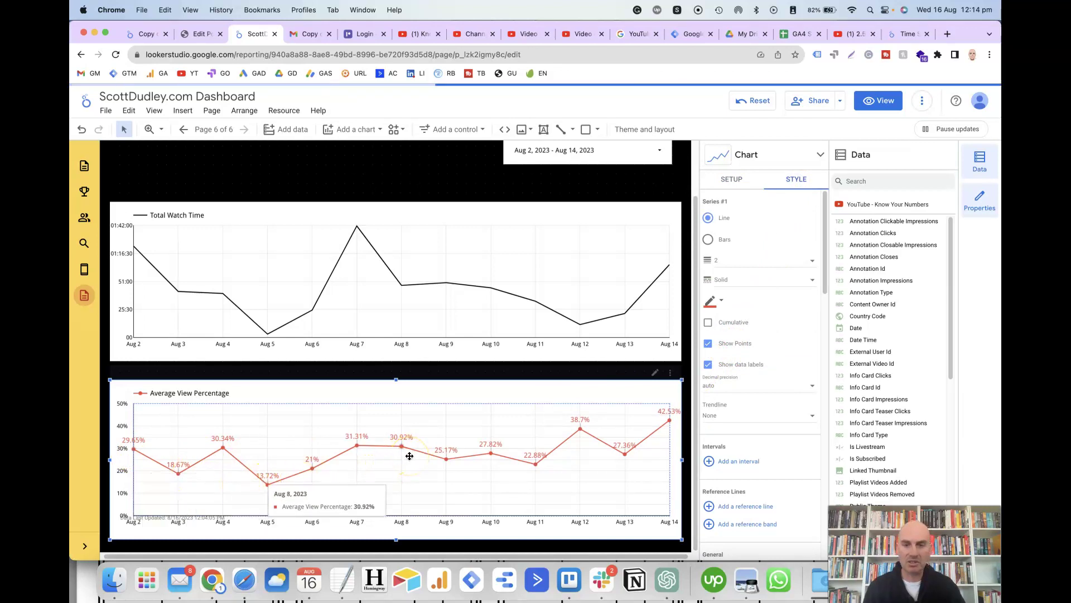
click(709, 364)
click(636, 459)
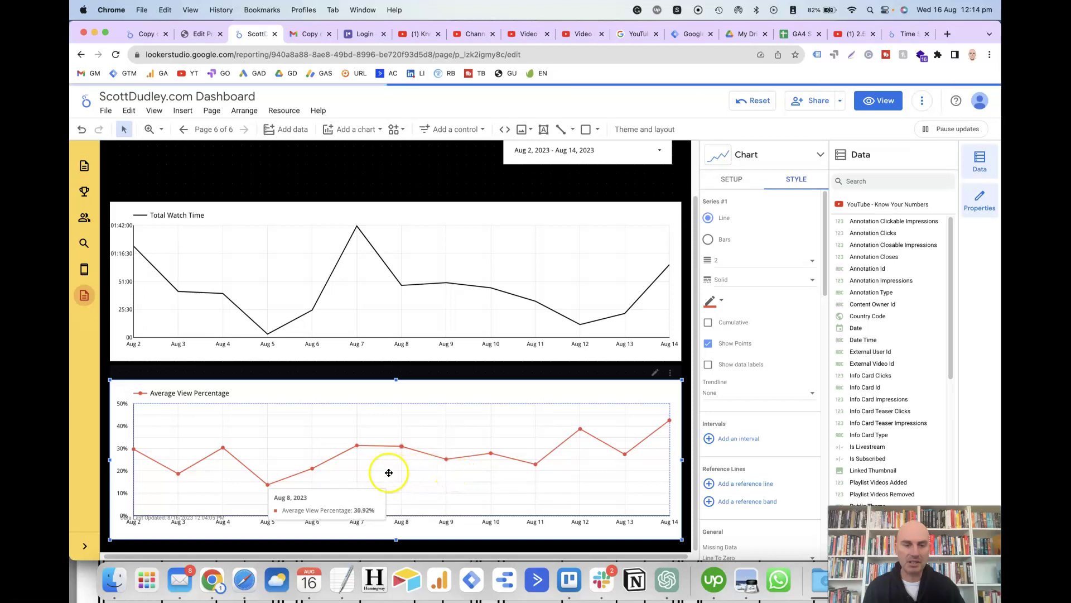
- Show point markers on the black Total Watch Time line
click(575, 278)
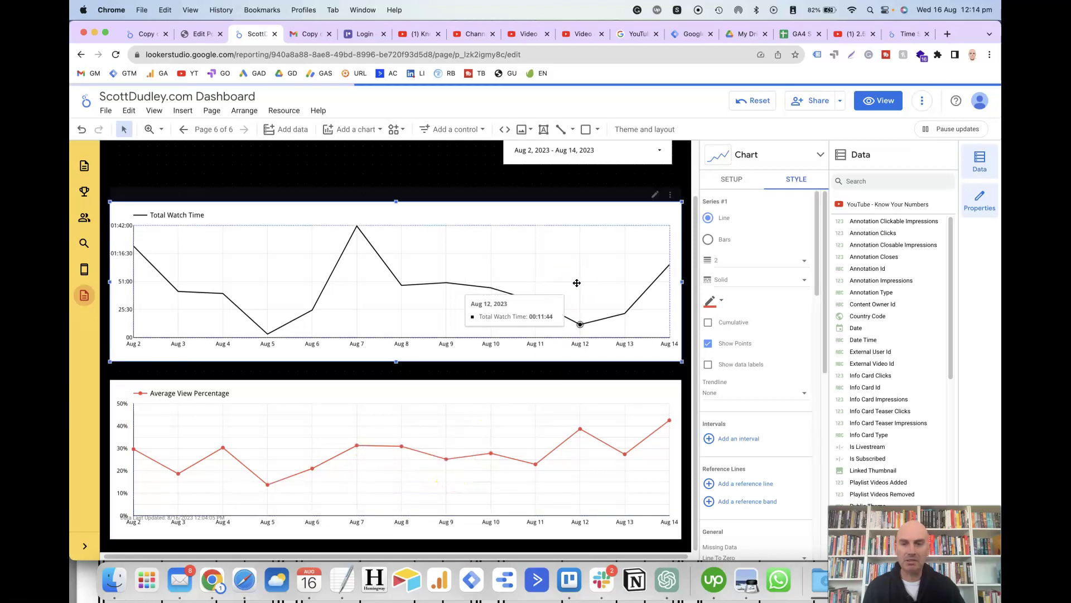
click(727, 350)
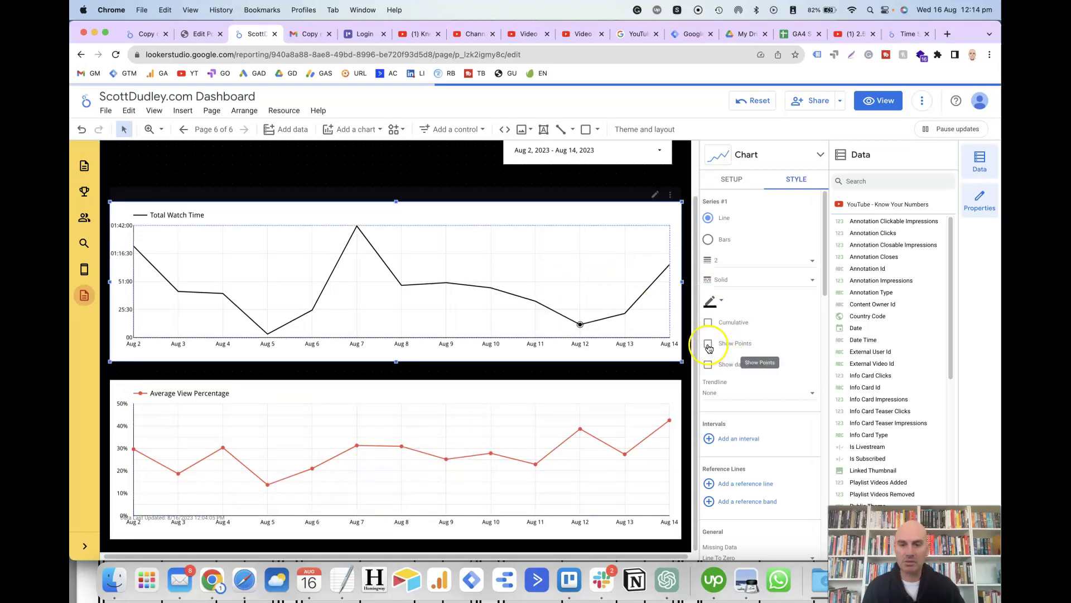
click(726, 352)
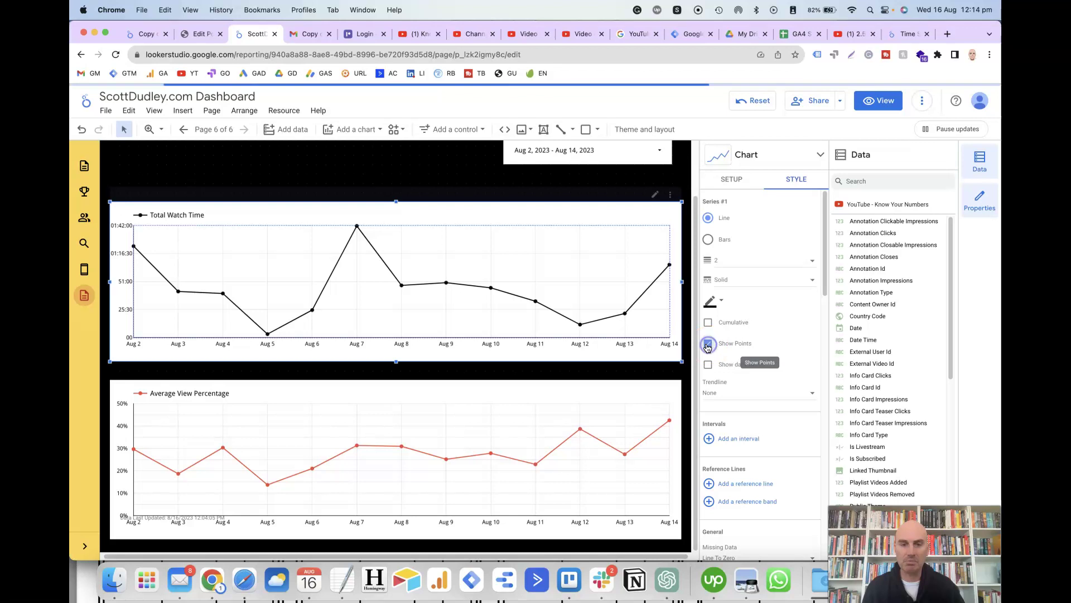
click(515, 403)
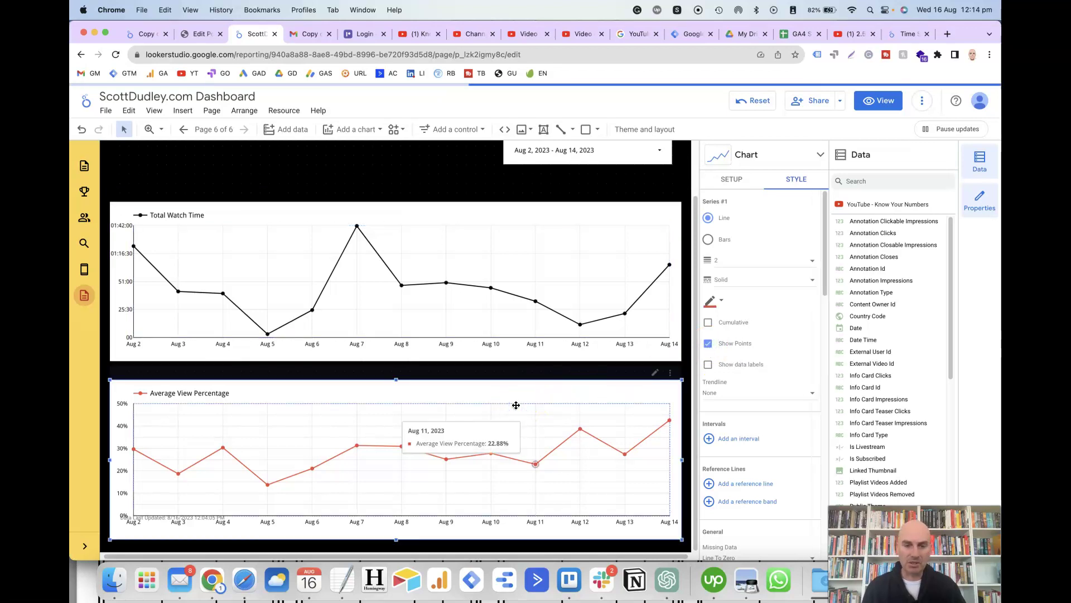
click(268, 324)
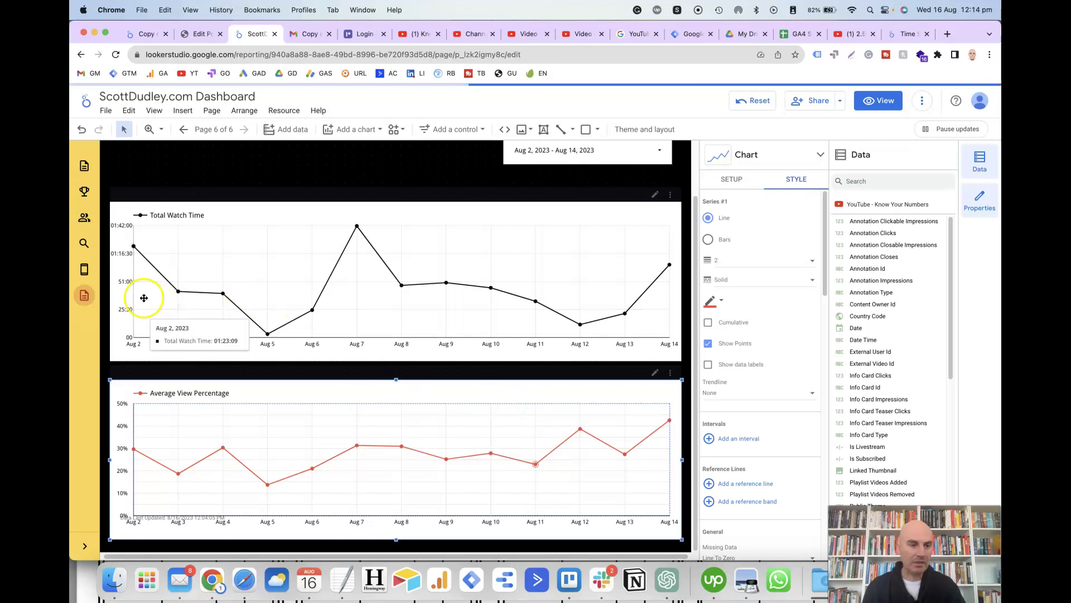
- Glance at page 5 of the report and return to page 6
click(85, 270)
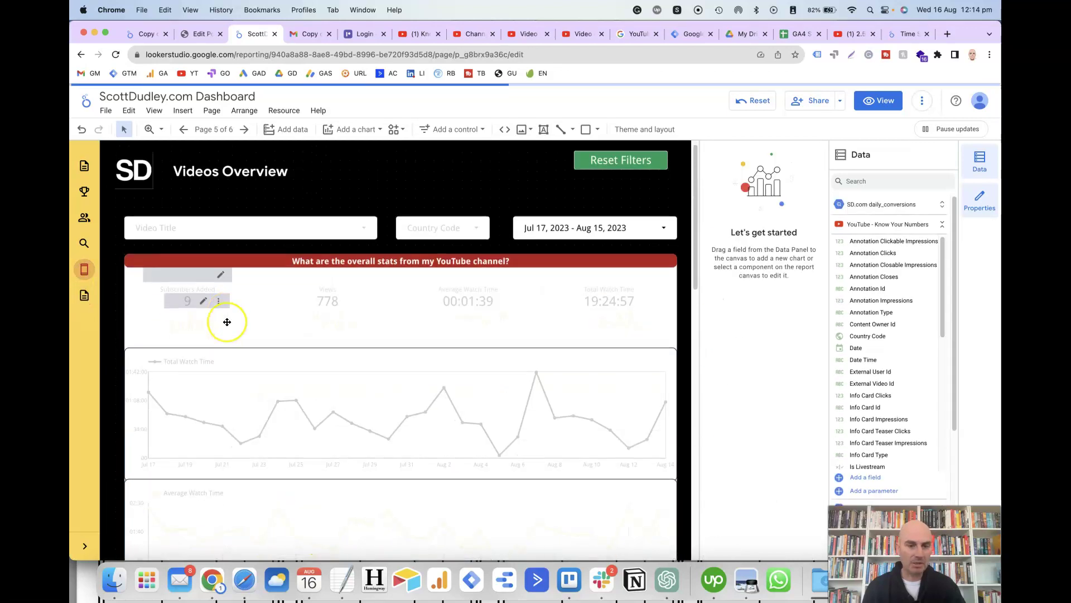
scroll(224, 319, down, 5)
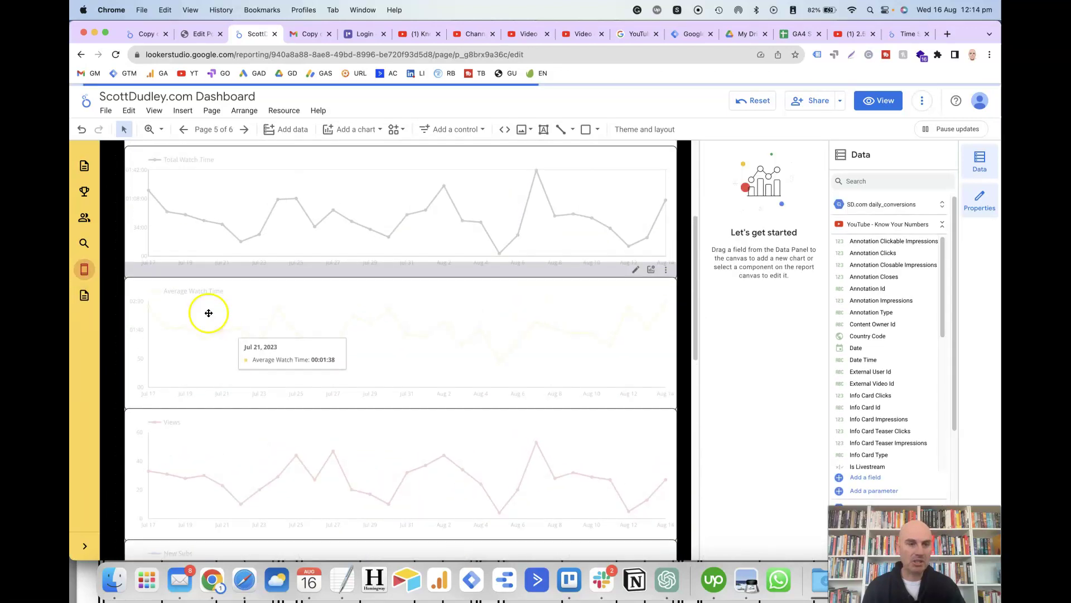
click(85, 295)
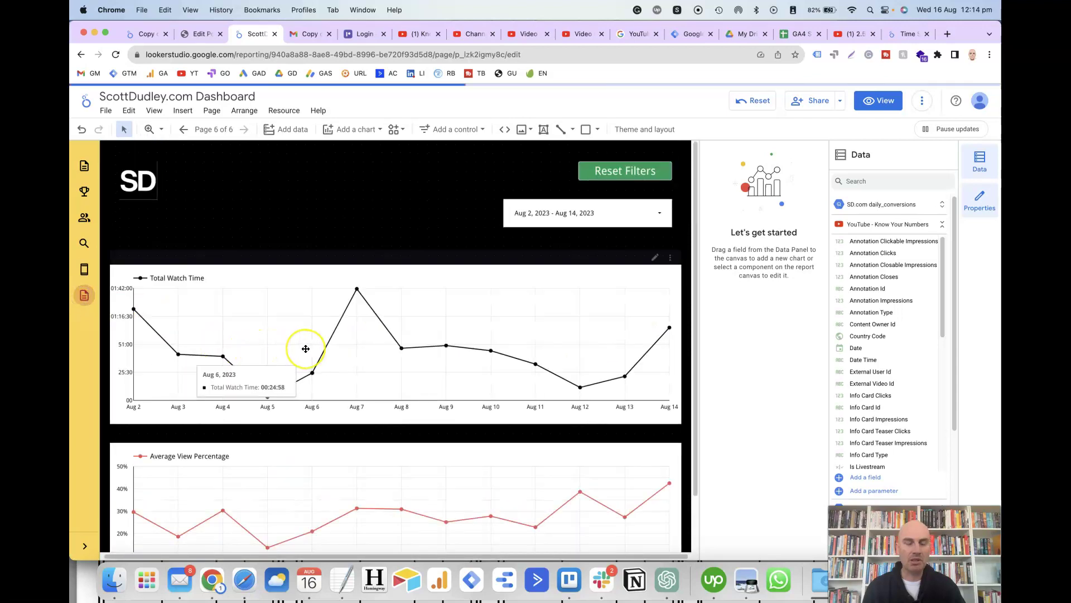
scroll(304, 350, down, 2)
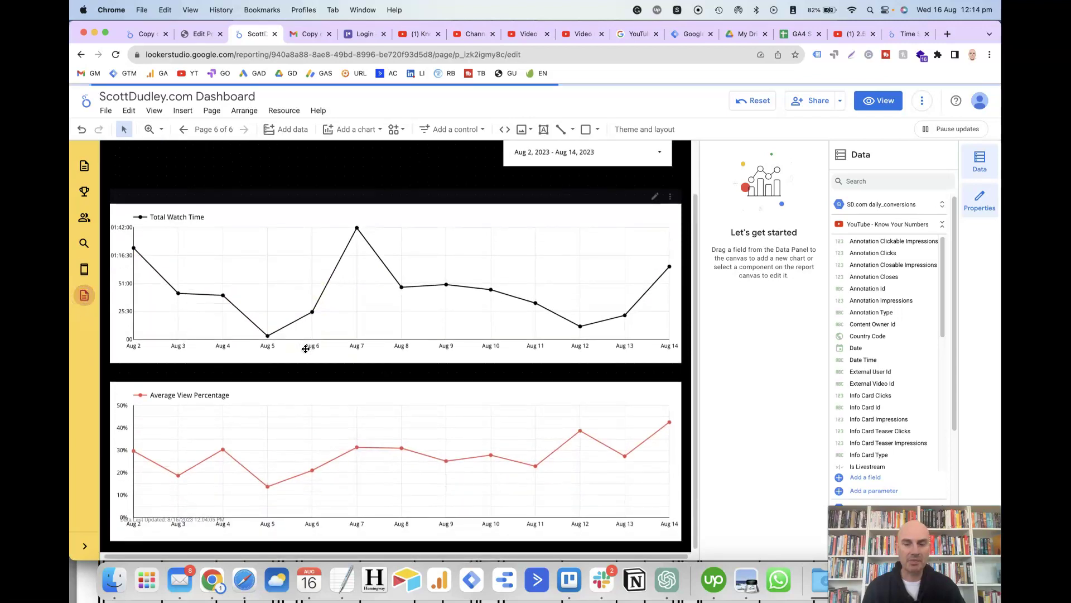
- Add Average Watch Time as a second metric, shown in yellow, to the lower chart
mouse_move(485, 294)
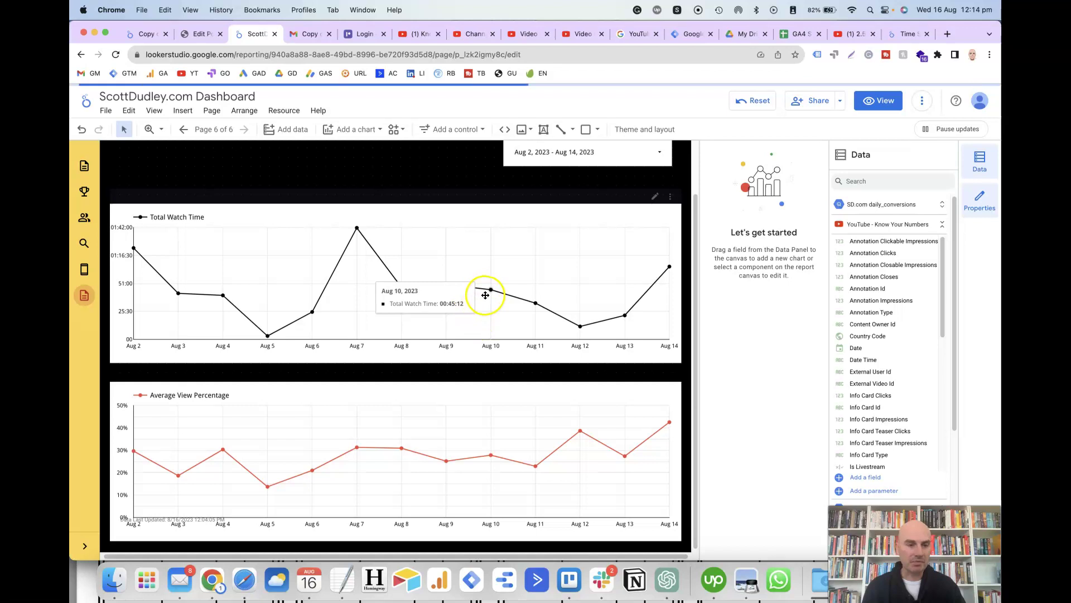
click(450, 418)
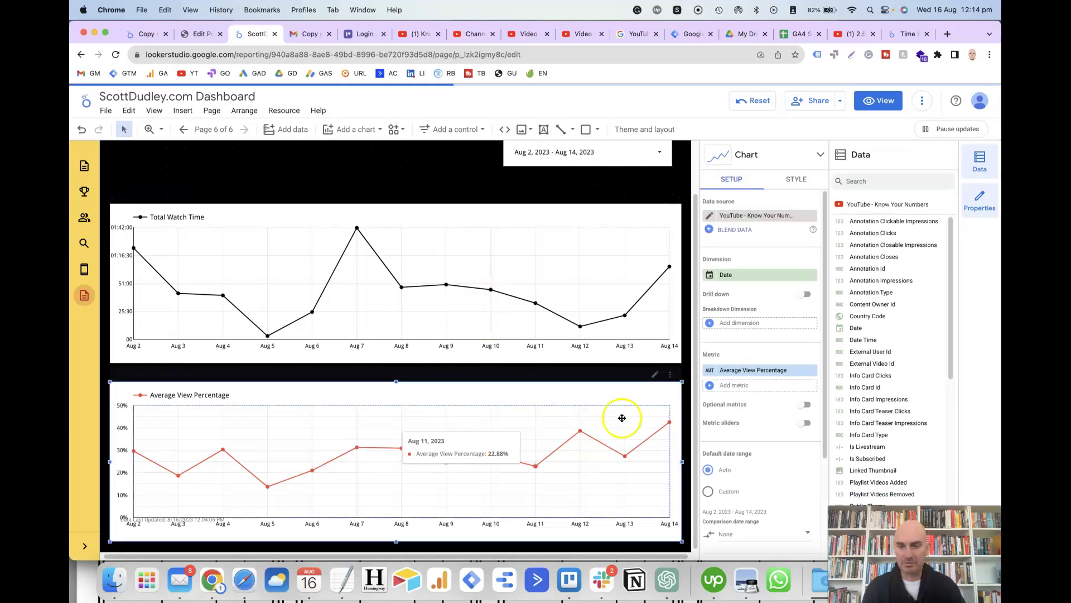
click(746, 384)
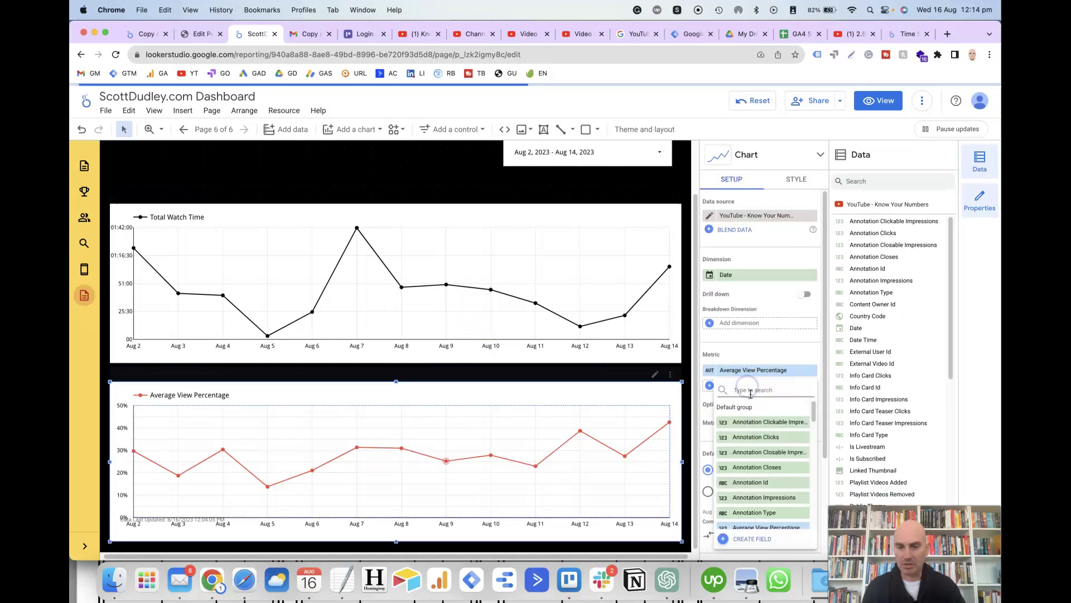
scroll(759, 435, down, 3)
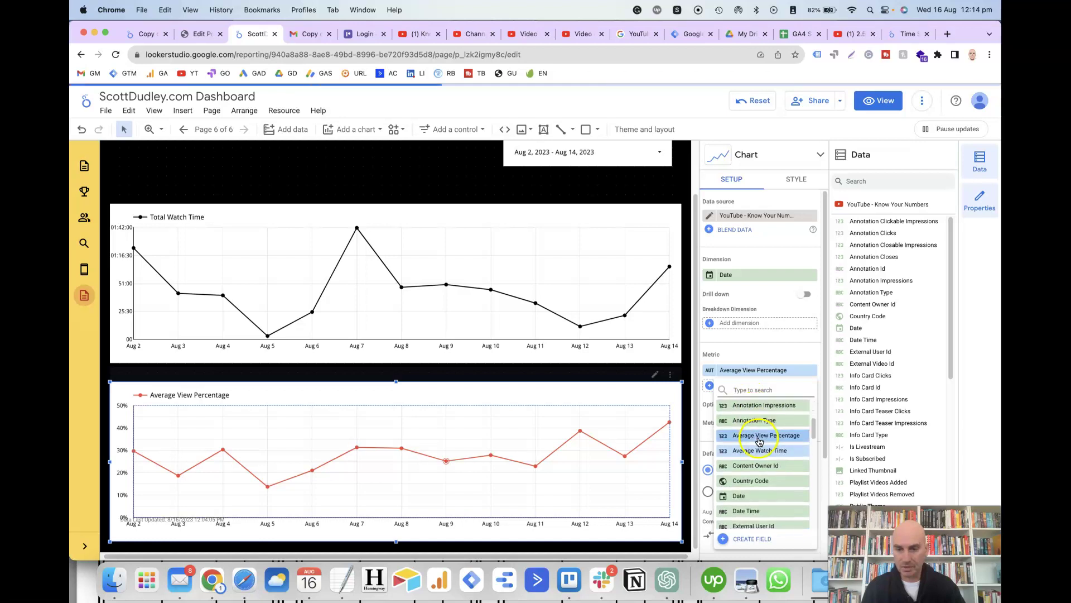
click(758, 450)
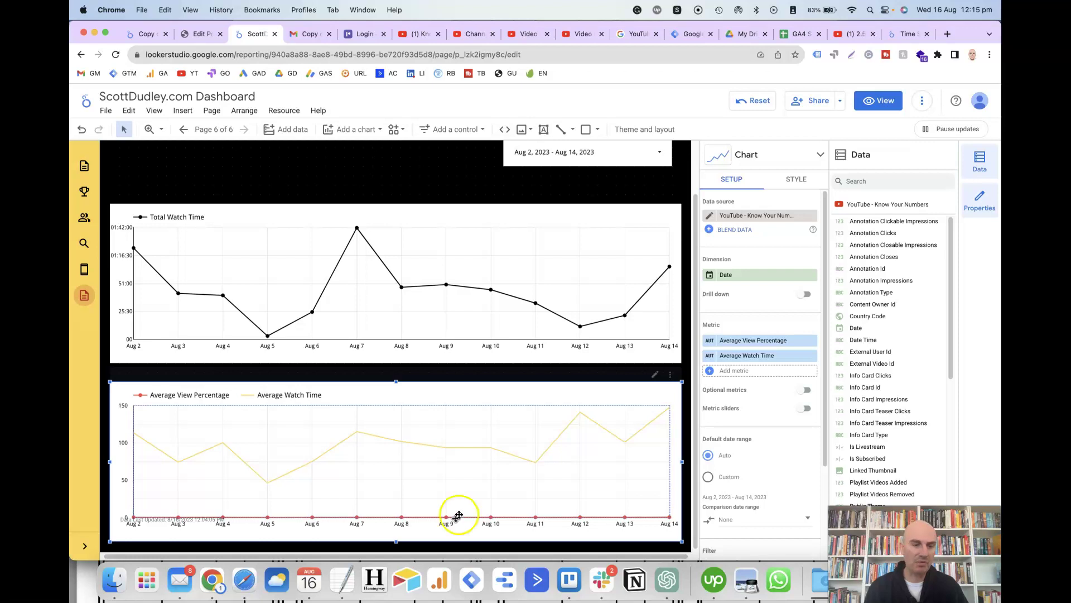
mouse_move(471, 461)
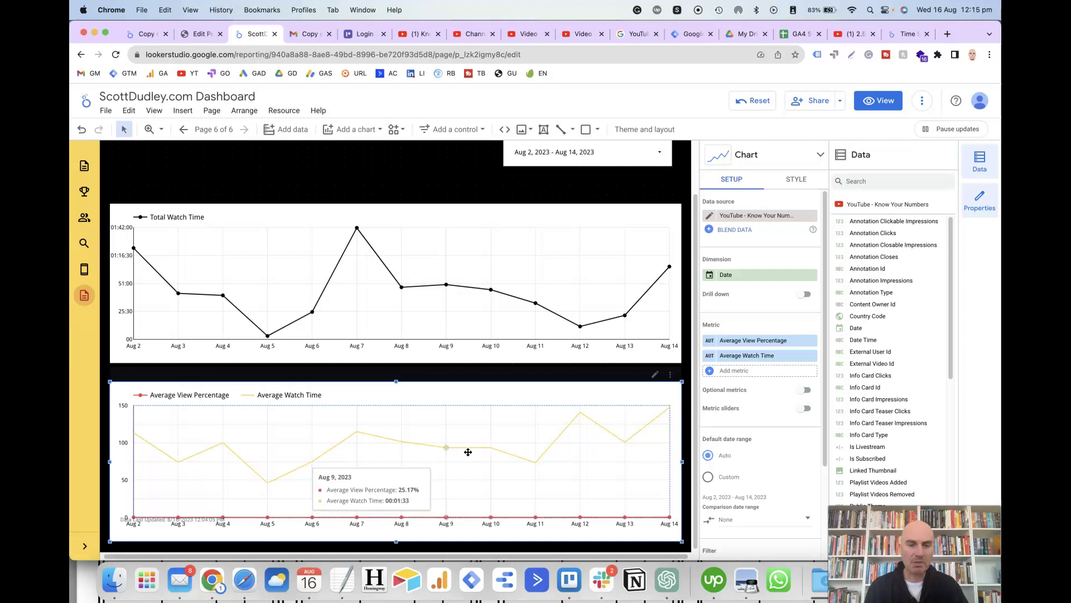
mouse_move(456, 324)
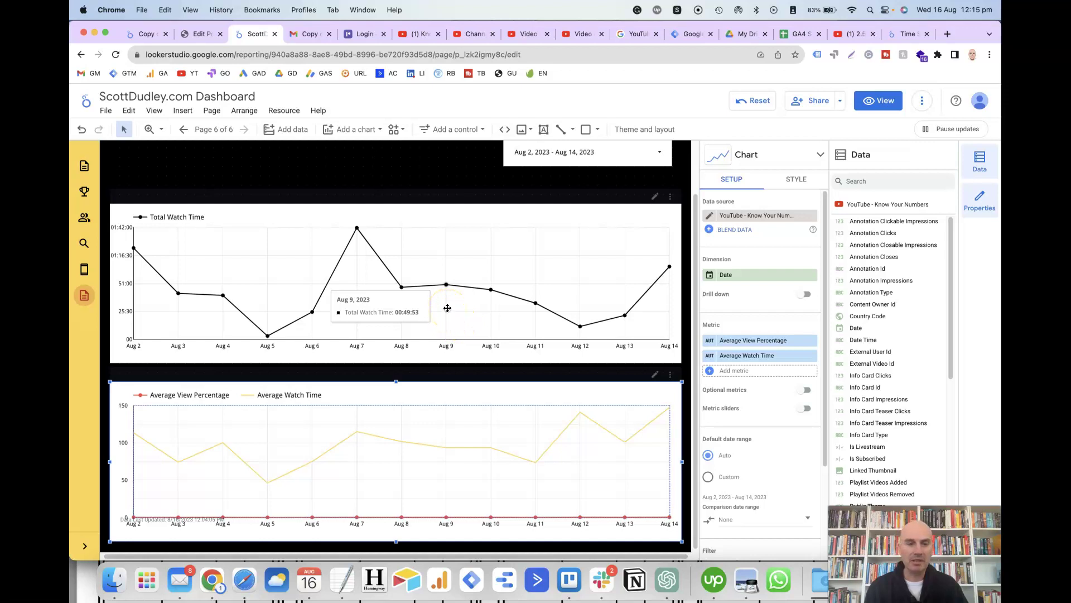
click(425, 449)
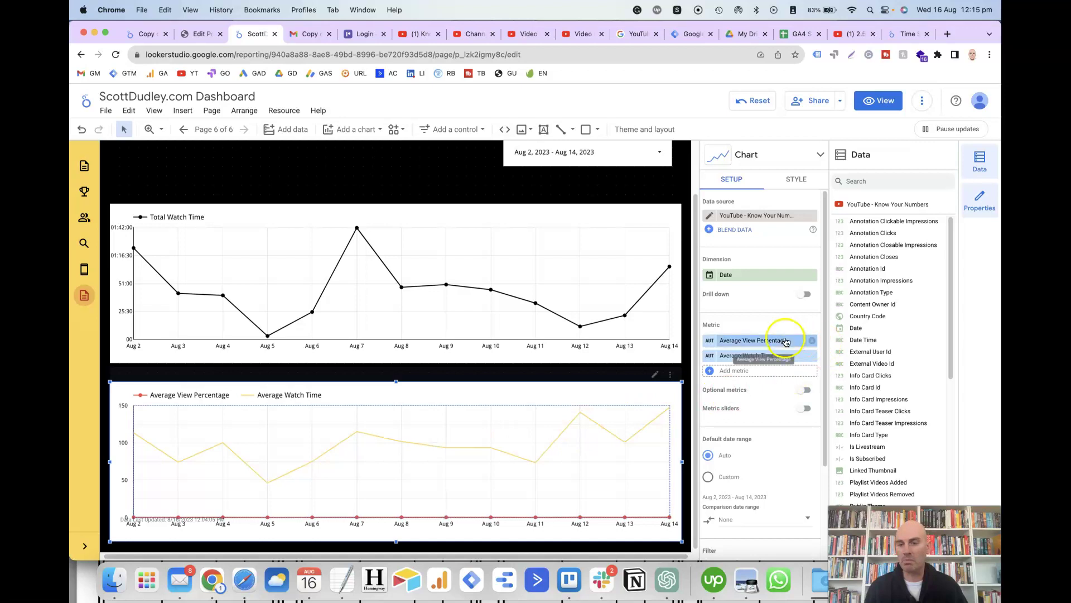
click(448, 505)
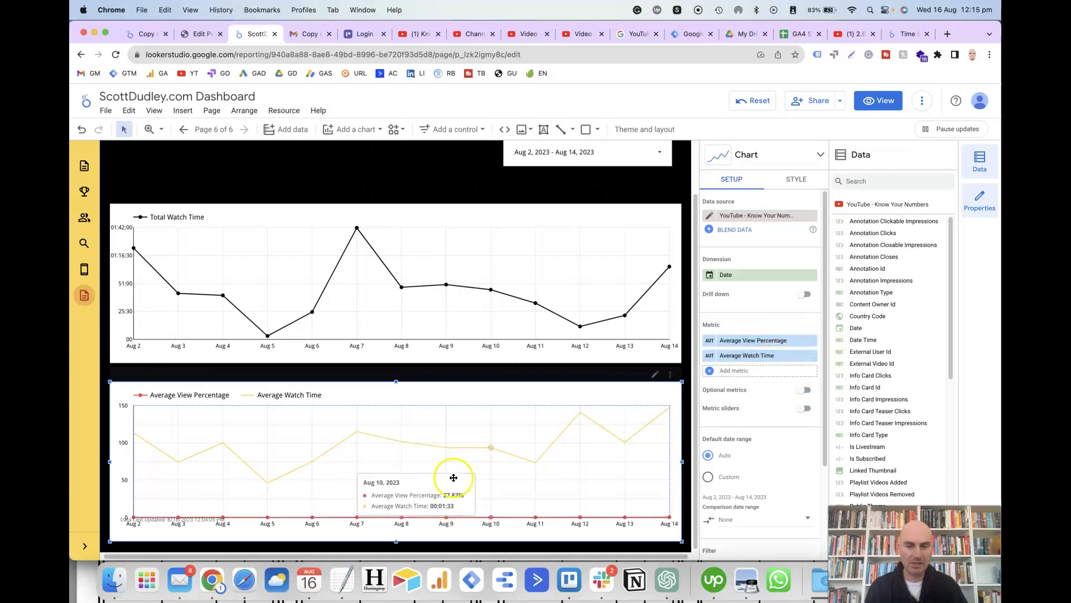
click(445, 517)
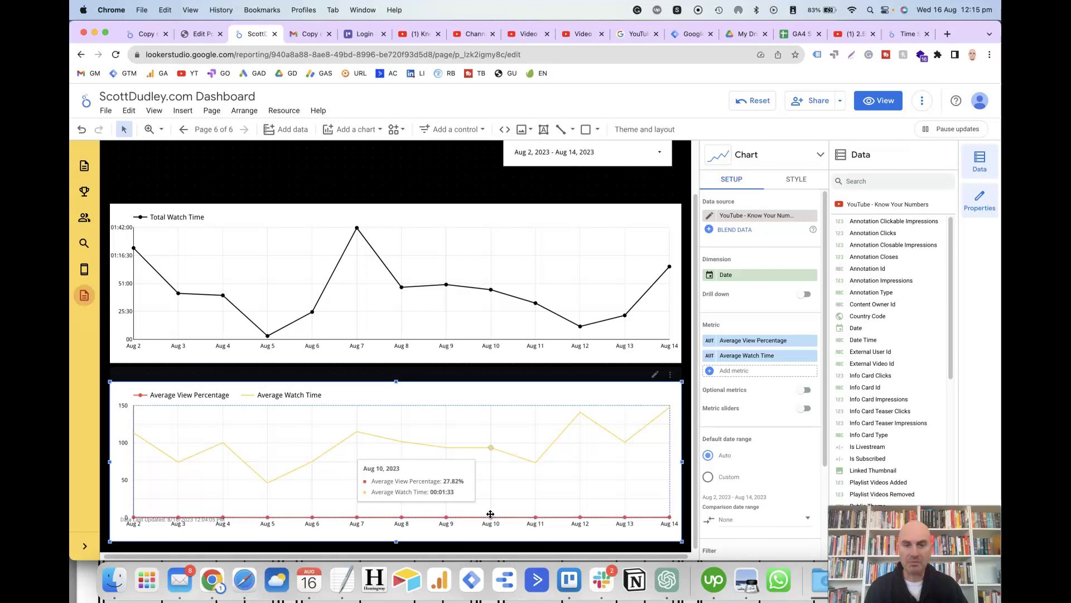
scroll(490, 514, up, 2)
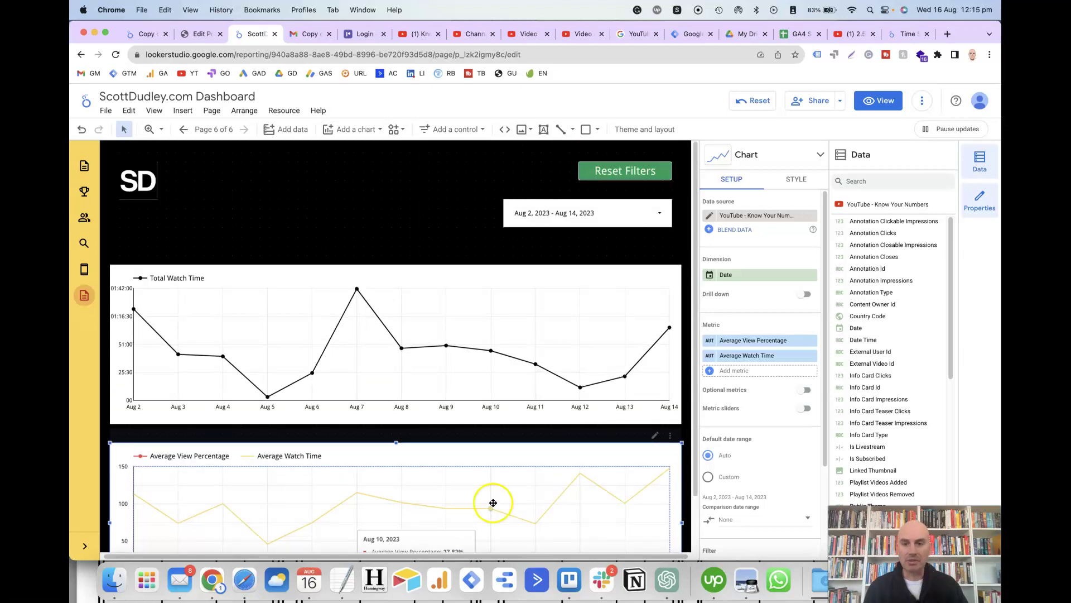
scroll(478, 495, down, 2)
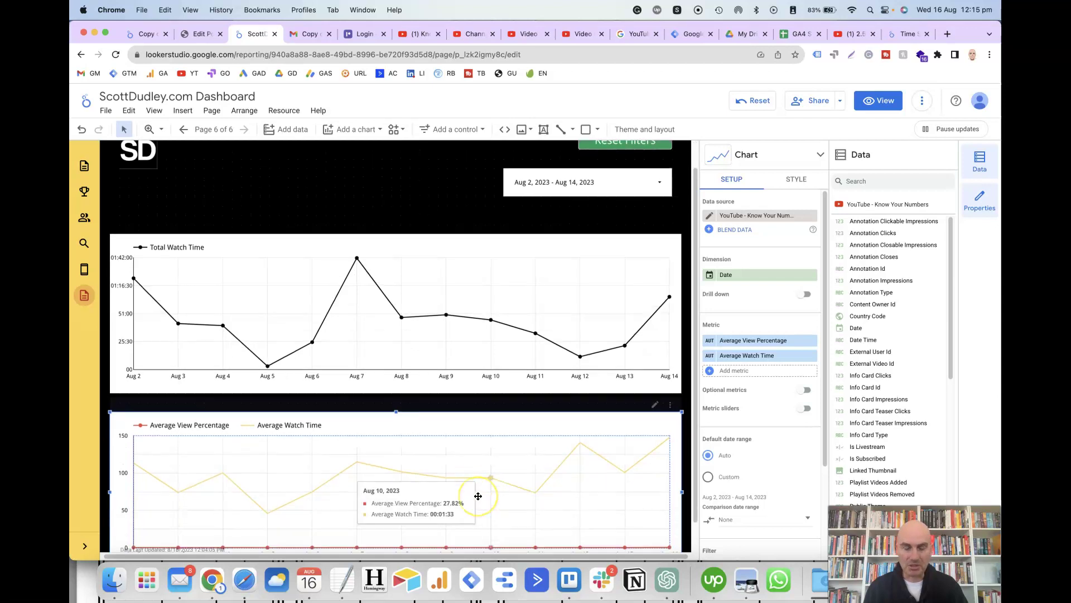